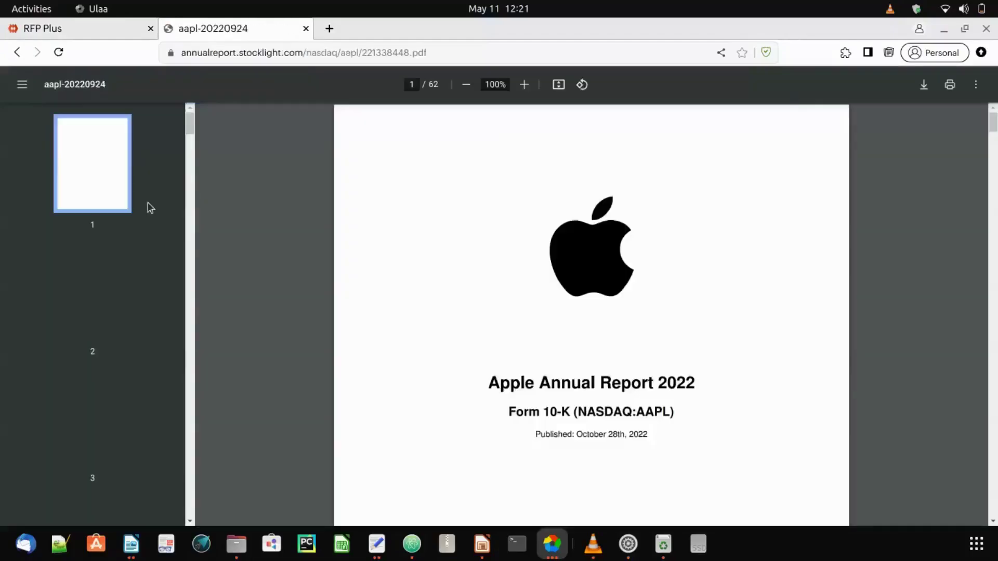
- Skim the Apple 2022 annual report PDF and open the admin entity preferences in RFP Plus
left_click_drag(987, 126, 995, 170)
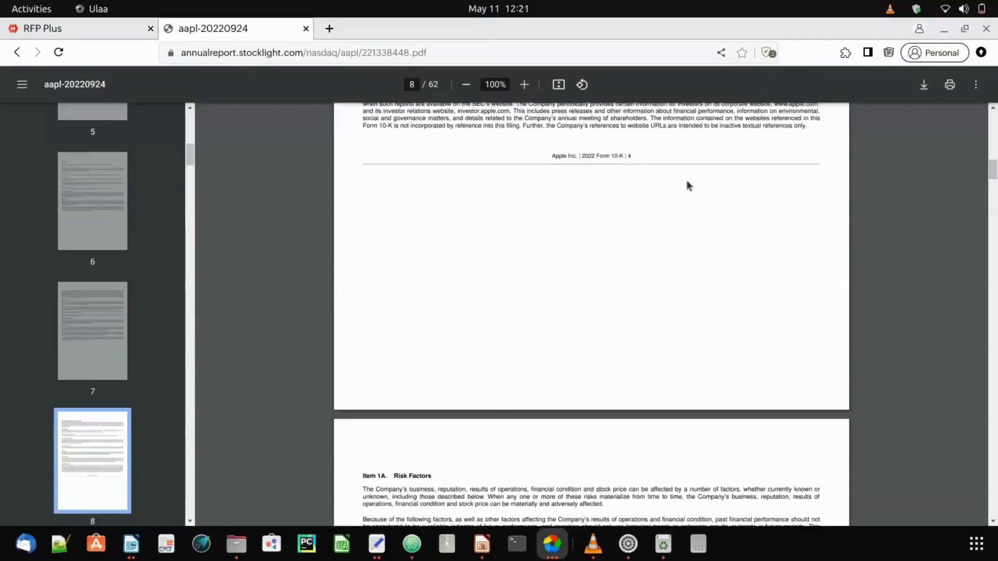
left_click(117, 27)
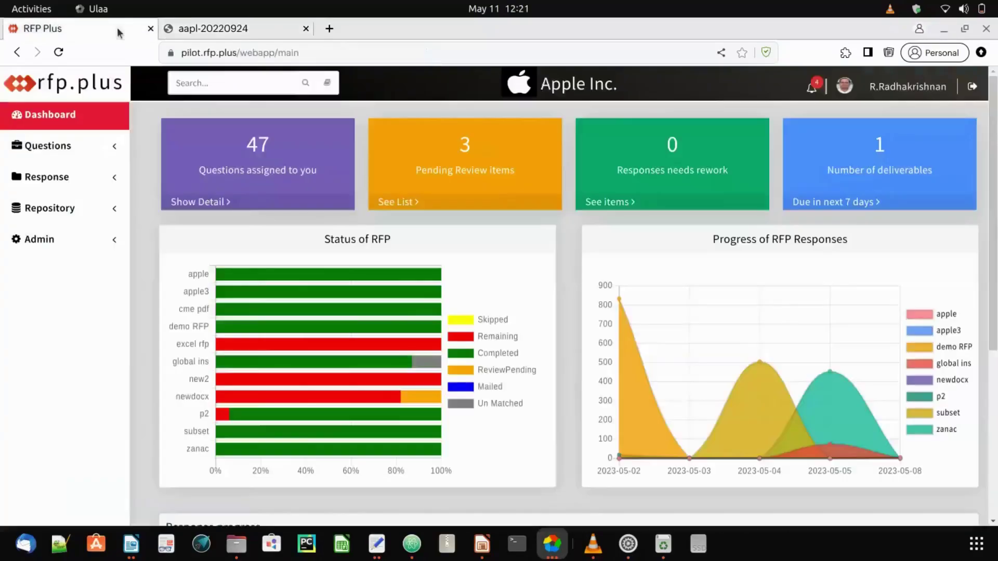
left_click(108, 240)
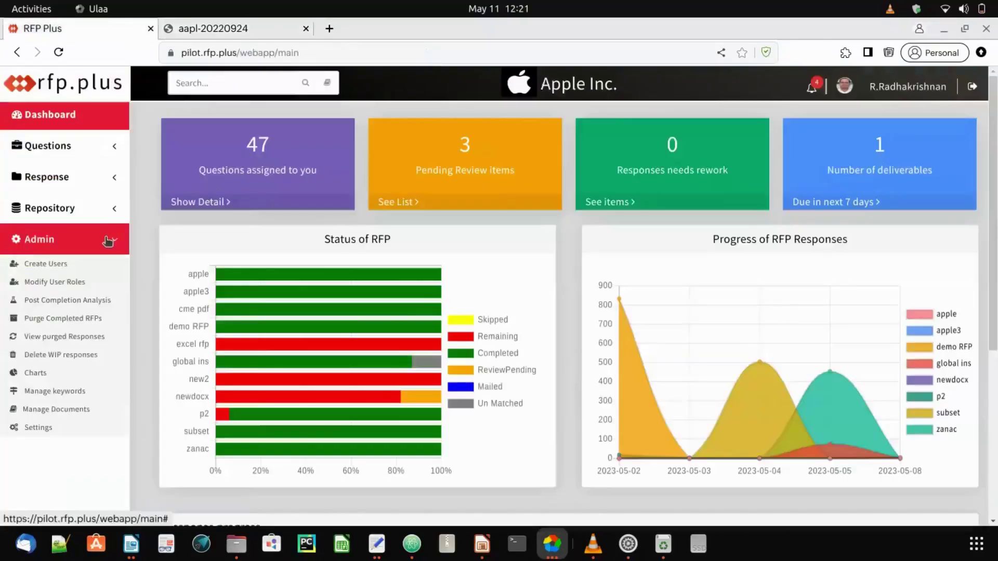
left_click(46, 431)
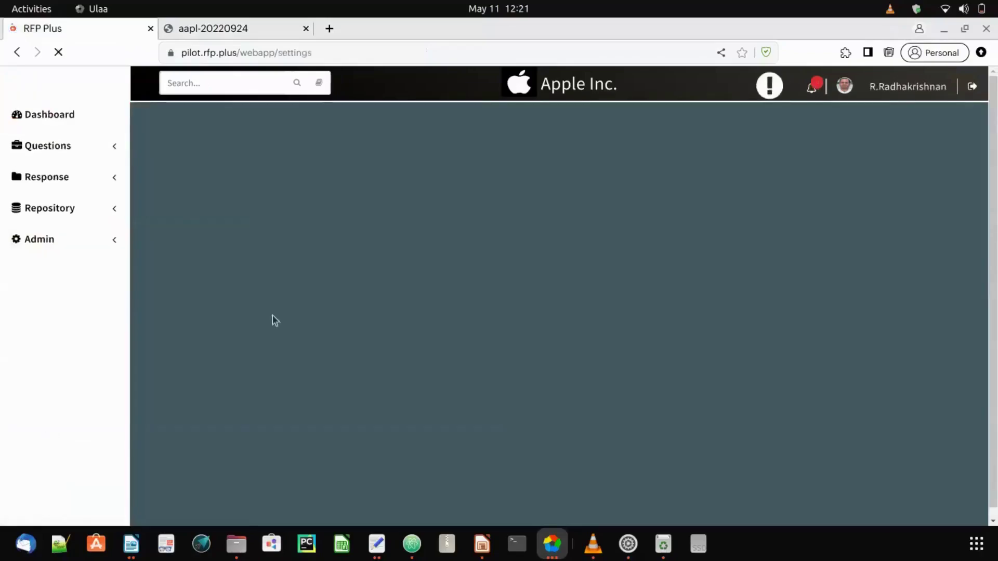
- Add a vertical named General to the Vertical preferences and save it
left_click(350, 509)
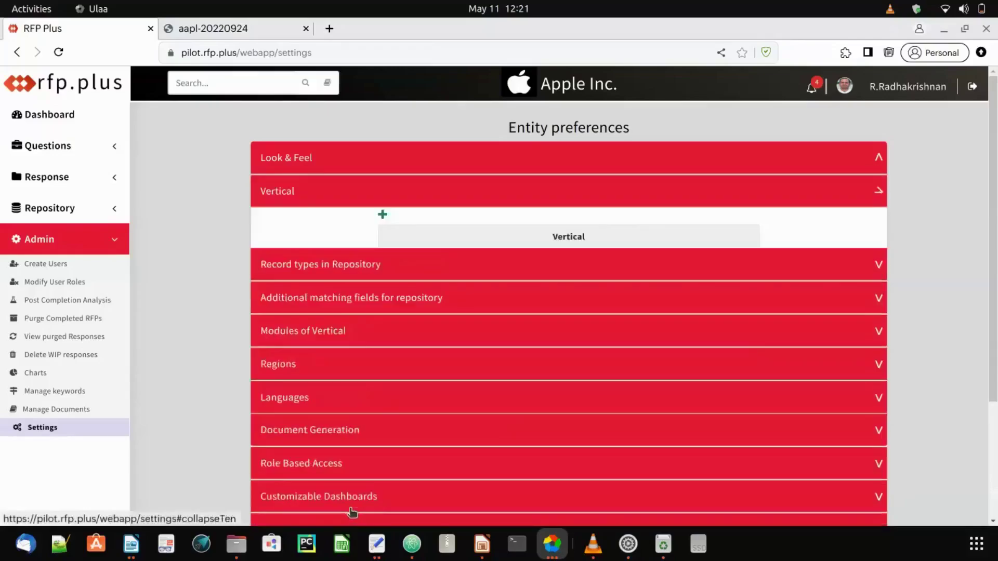
left_click(383, 215)
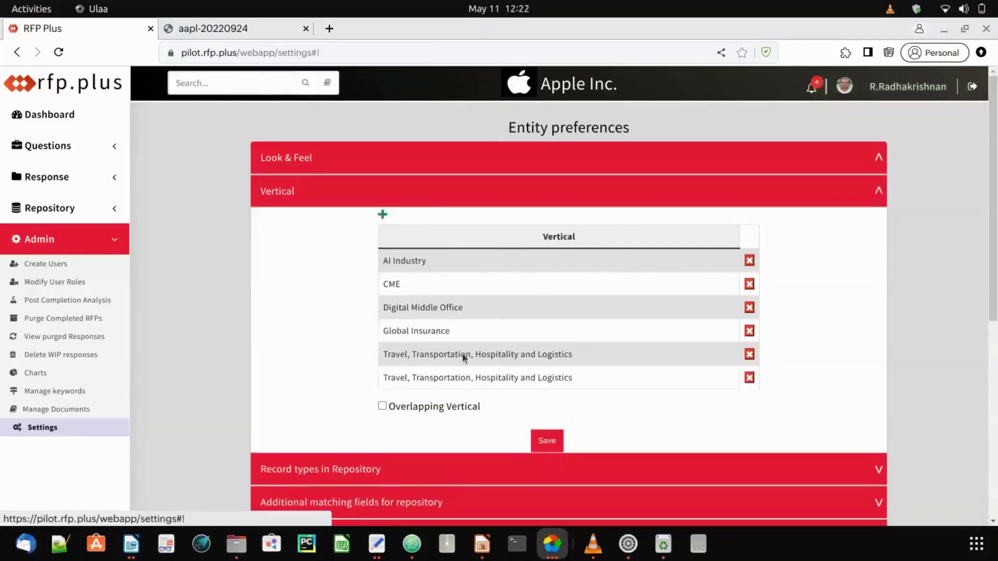
left_click(578, 380)
type("Ge")
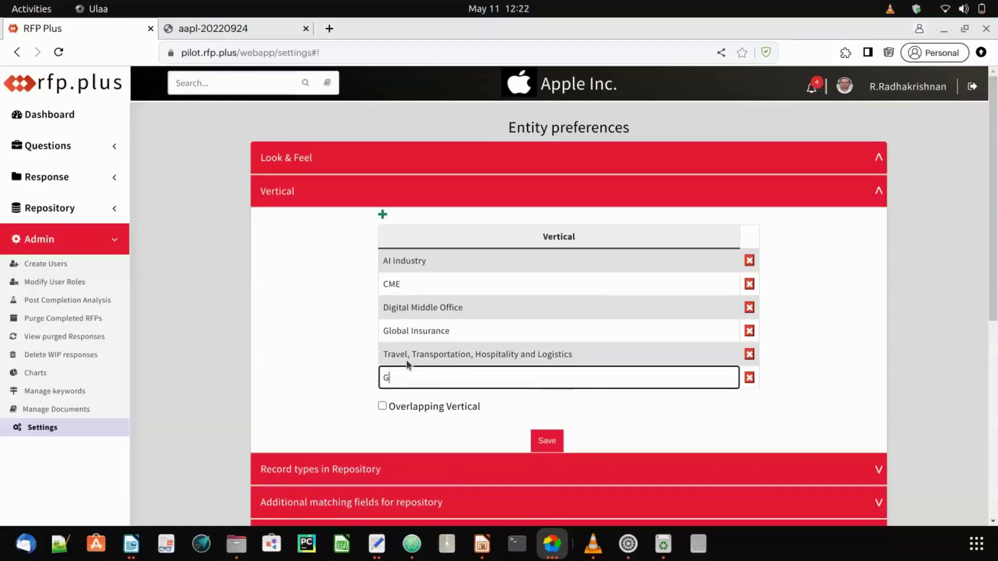
left_click(551, 441)
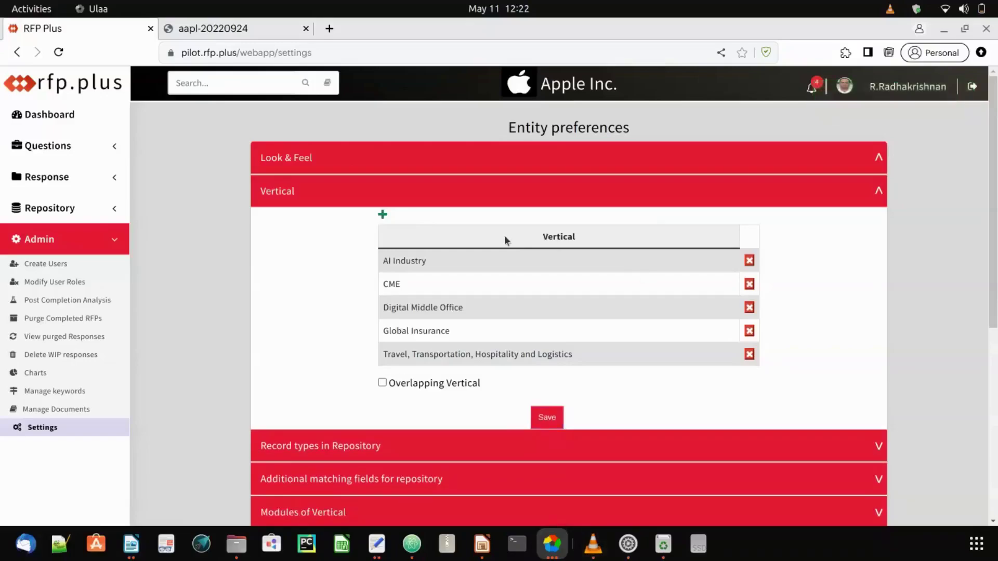
- Start a new upload of the Documents type to the repository
left_click(76, 236)
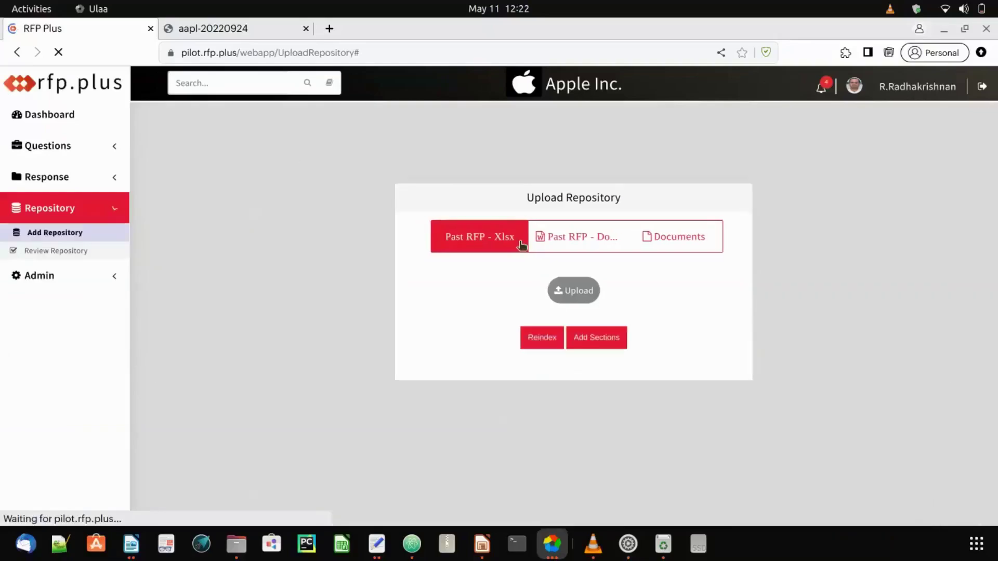
left_click(693, 247)
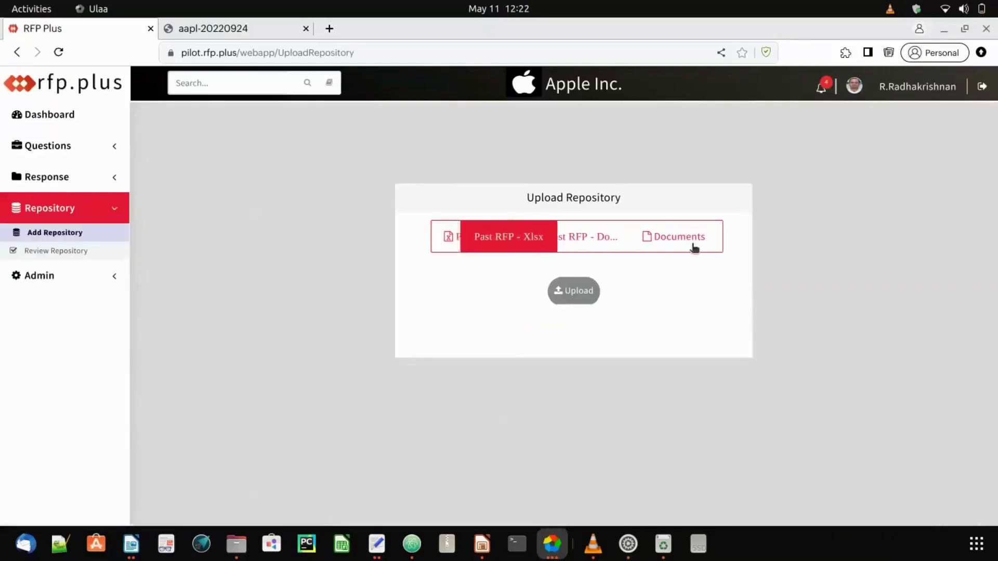
left_click(572, 294)
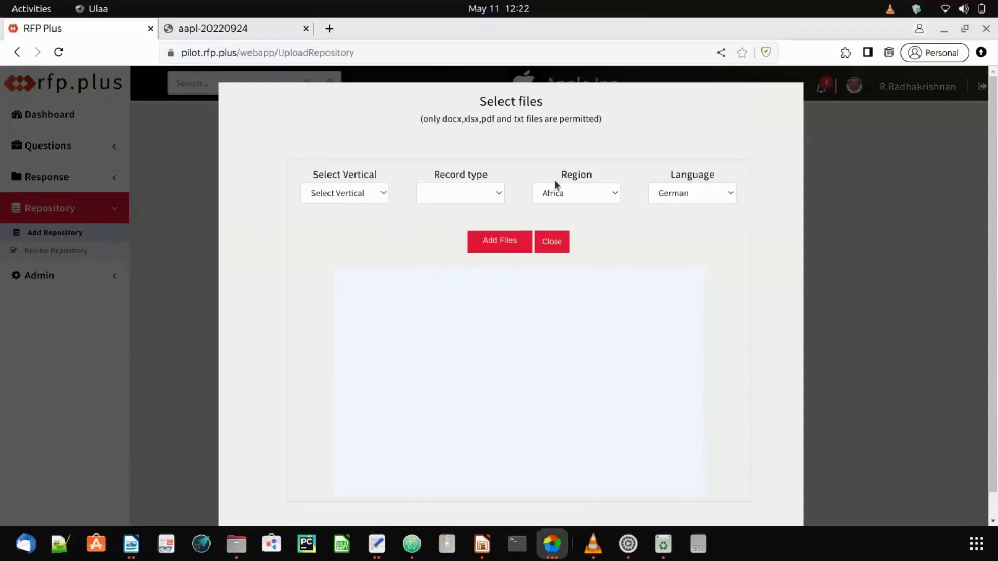
- Classify the upload with vertical General, record type RFP, region APAC and language English
left_click(497, 192)
left_click(380, 200)
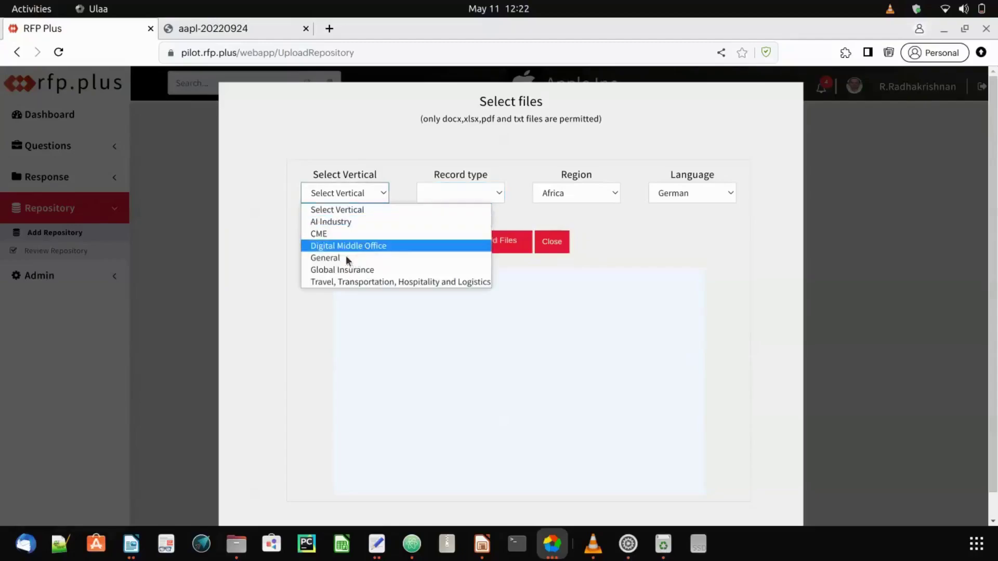
left_click(333, 258)
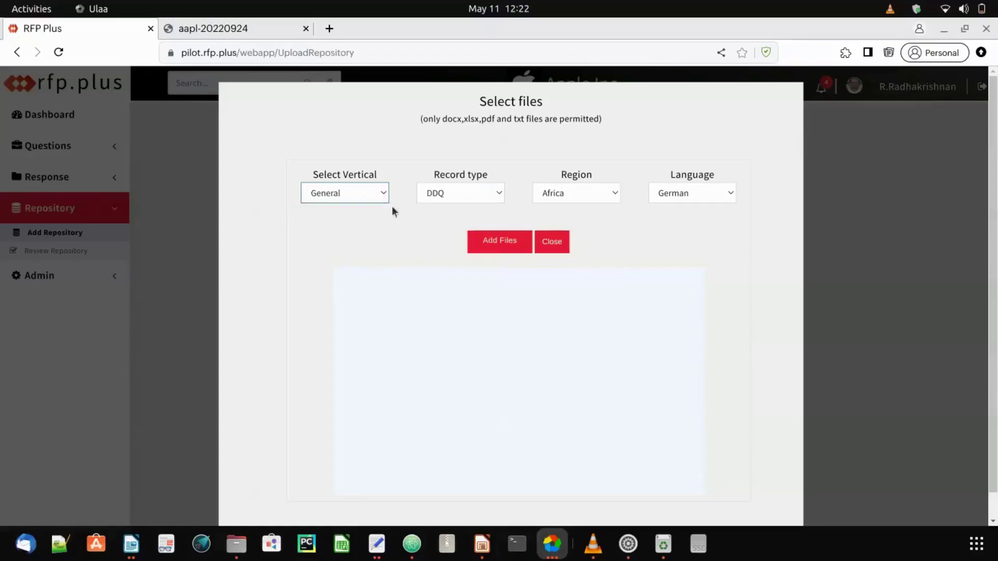
left_click(439, 192)
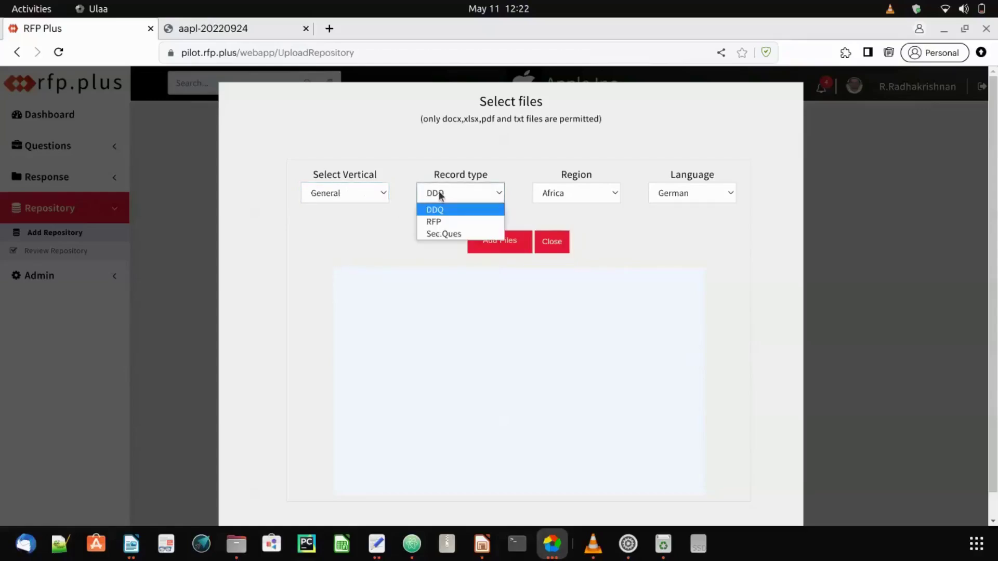
left_click(440, 222)
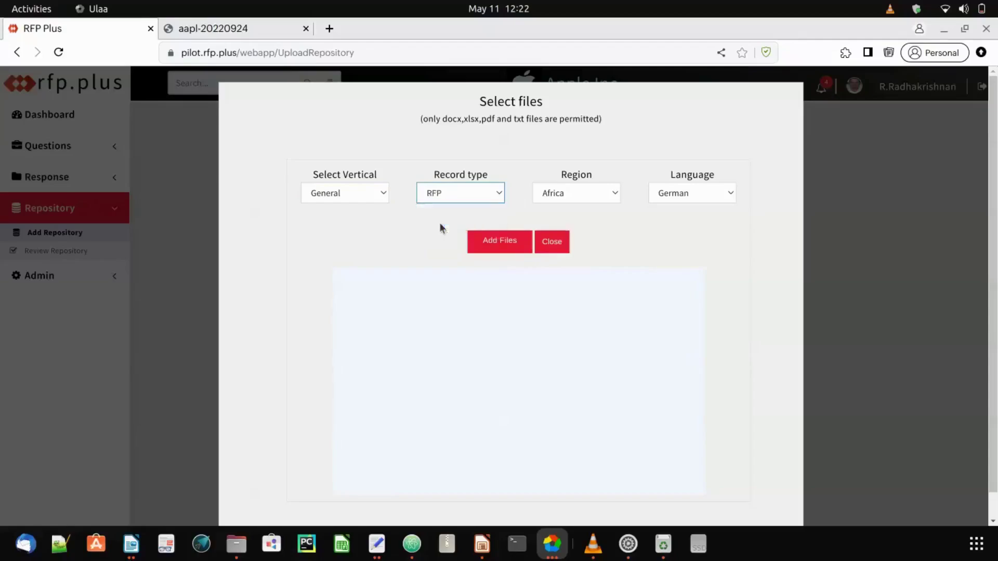
left_click(572, 193)
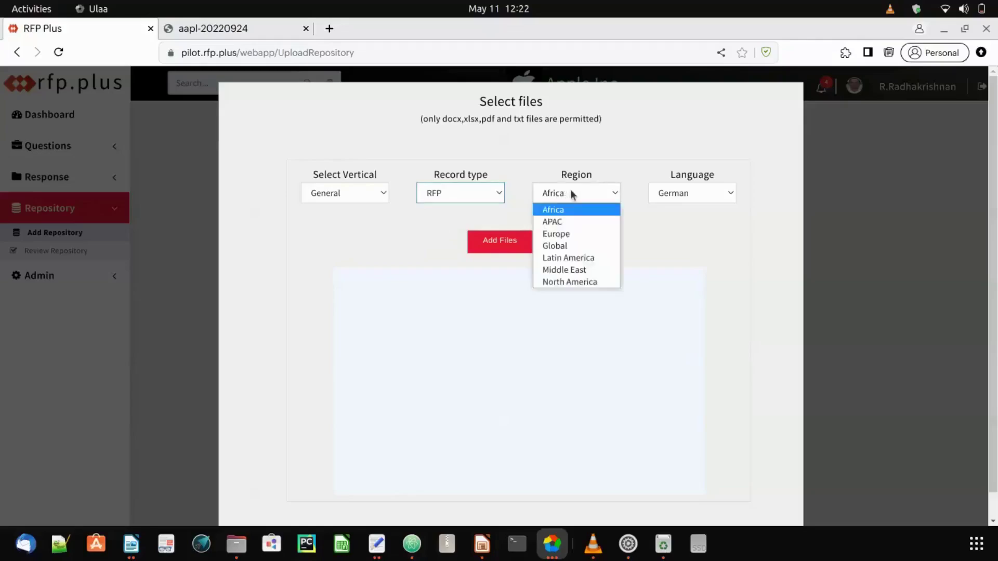
left_click(440, 195)
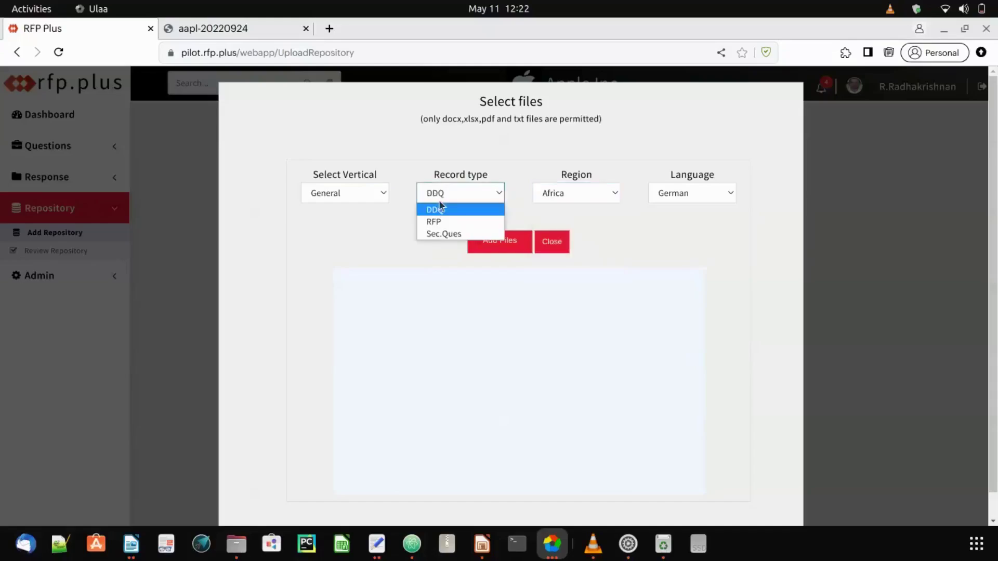
left_click(439, 222)
left_click(571, 194)
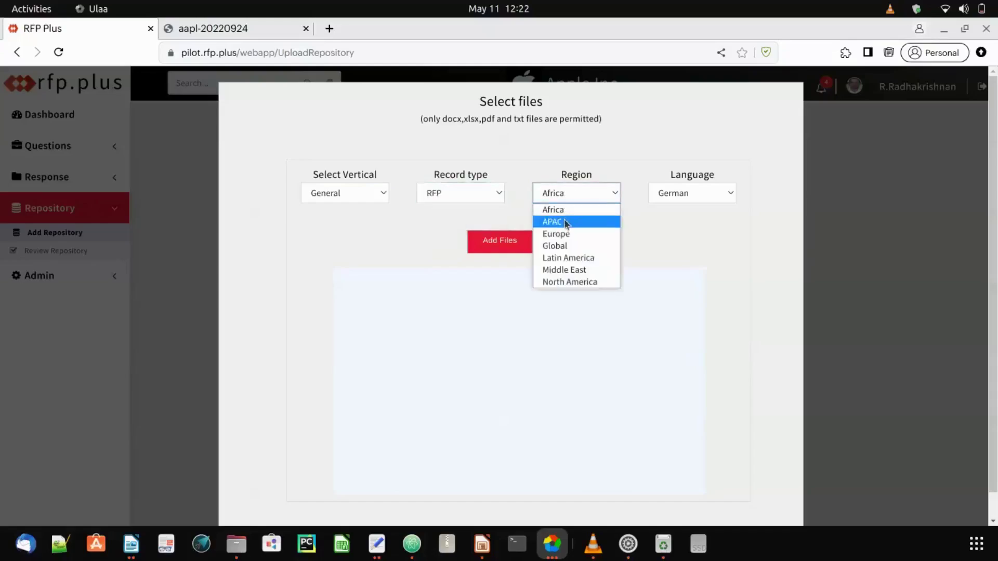
left_click(564, 220)
left_click(677, 193)
left_click(683, 222)
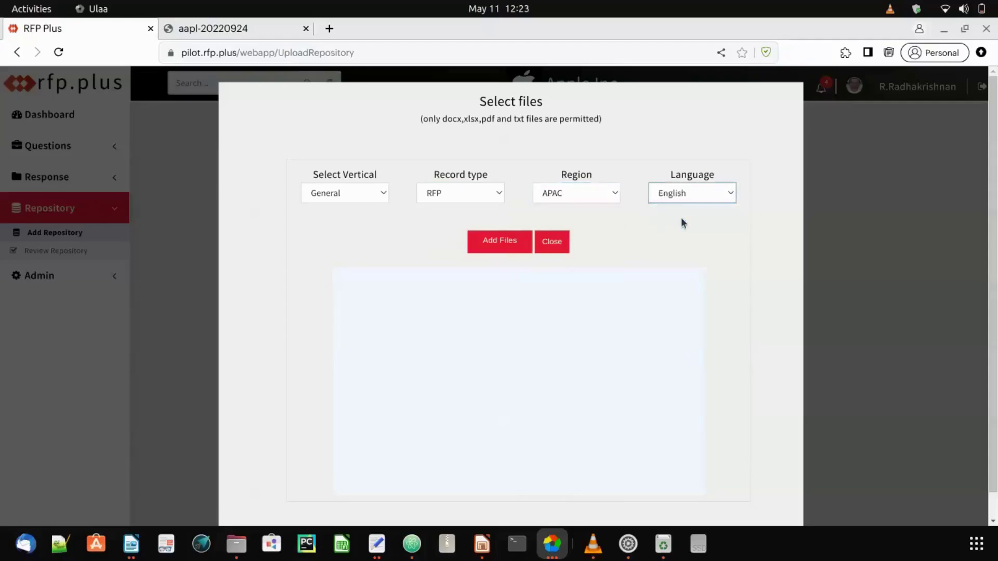
- Find apple-10K.pdf in the Downloads folder by searching for "apple", add it and upload it to the repository
left_click(509, 245)
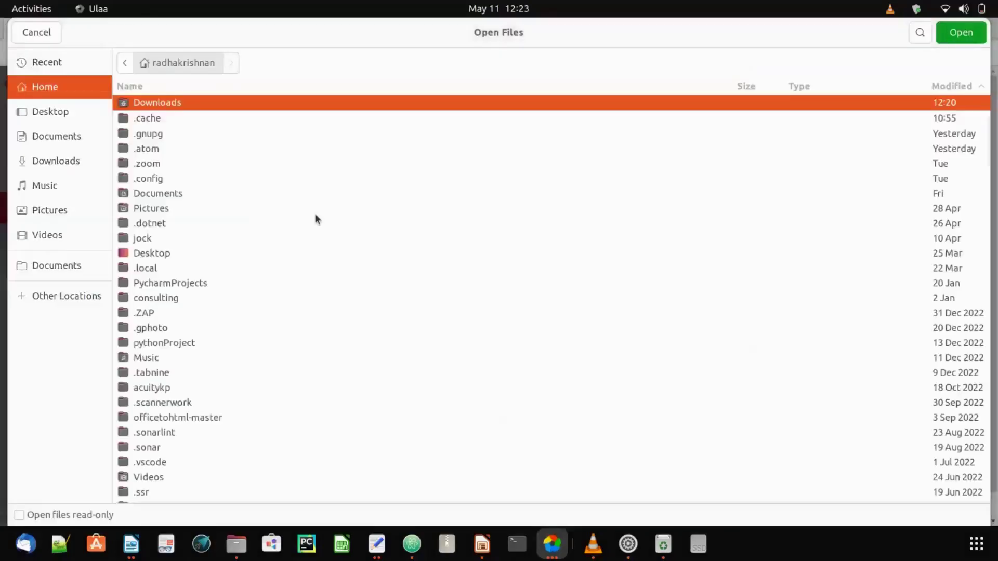
key("Return")
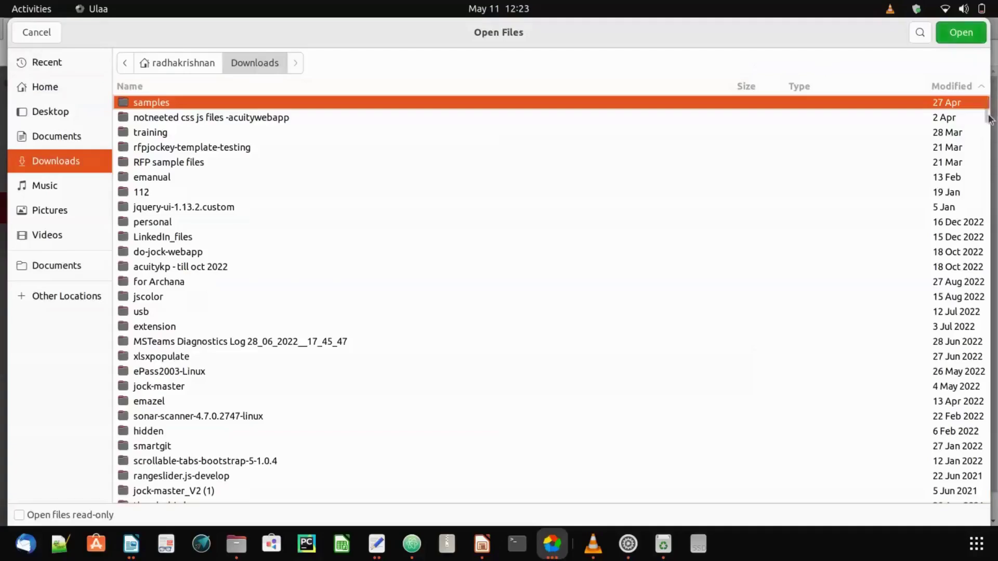
scroll(991, 130, "down", 10)
scroll(991, 130, "down", 6)
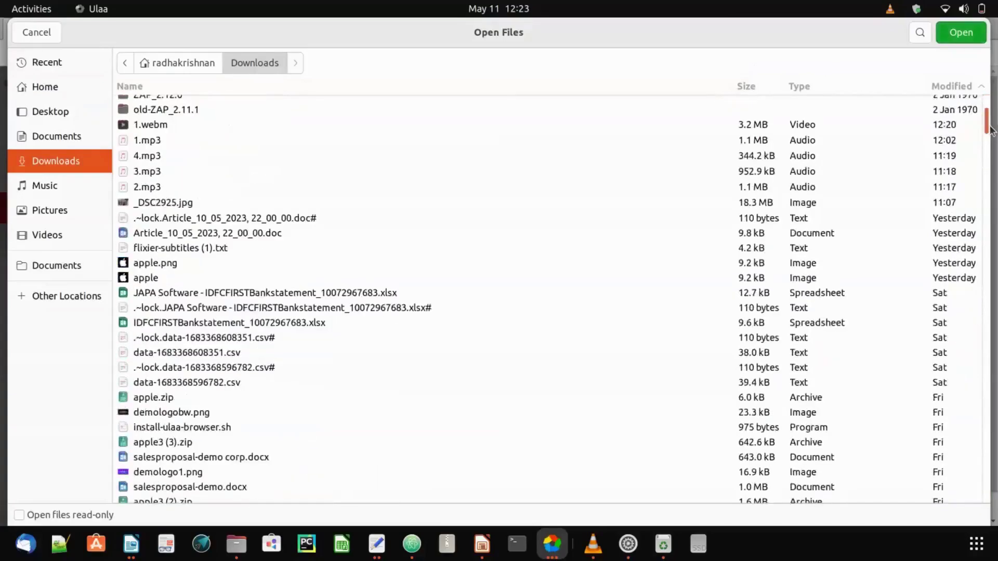
type("apple")
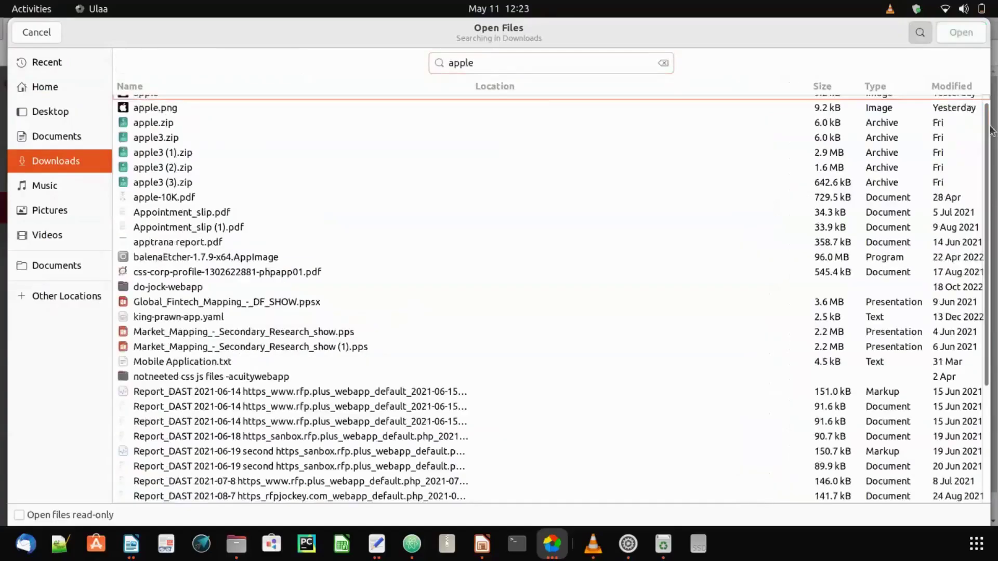
key("Down")
key("Down")
key("Down")
key("Down")
key("Down")
key("Down")
key("Down")
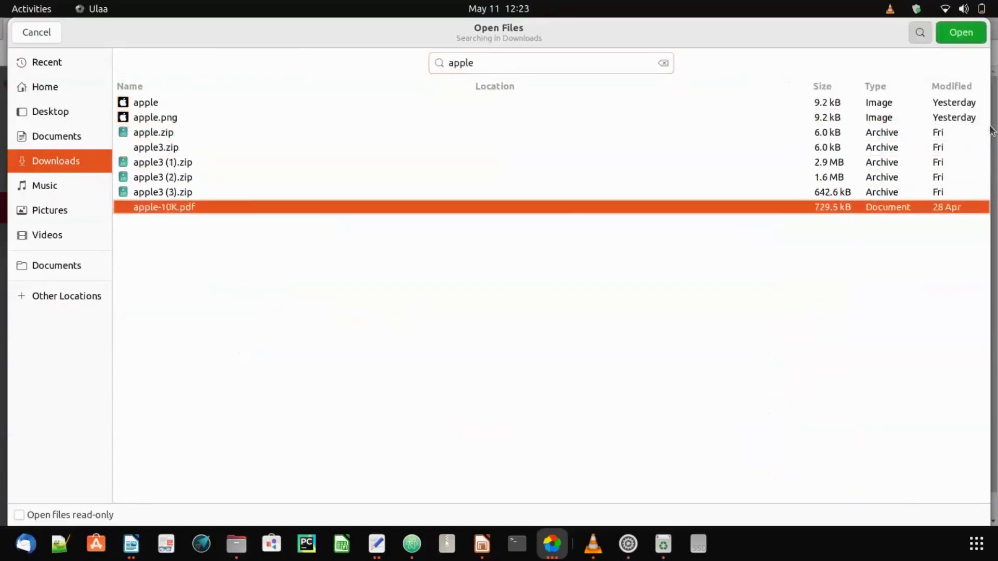
key("Return")
left_click(567, 506)
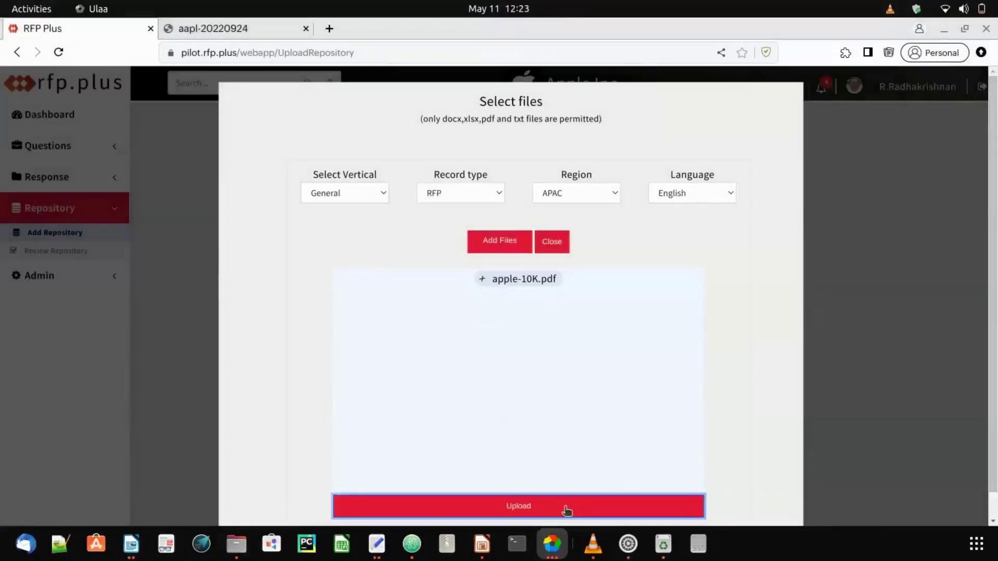
left_click(543, 332)
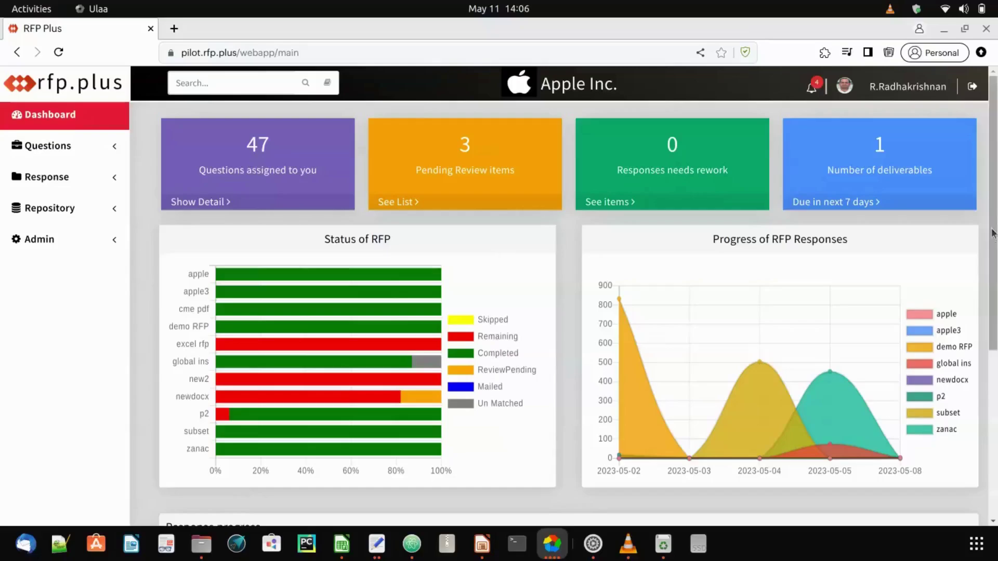
- Switch to LibreOffice Calc, examine the question numbers, questions and response column in applerfp.xlsx, and close the spreadsheet
scroll(572, 312, "down", 3)
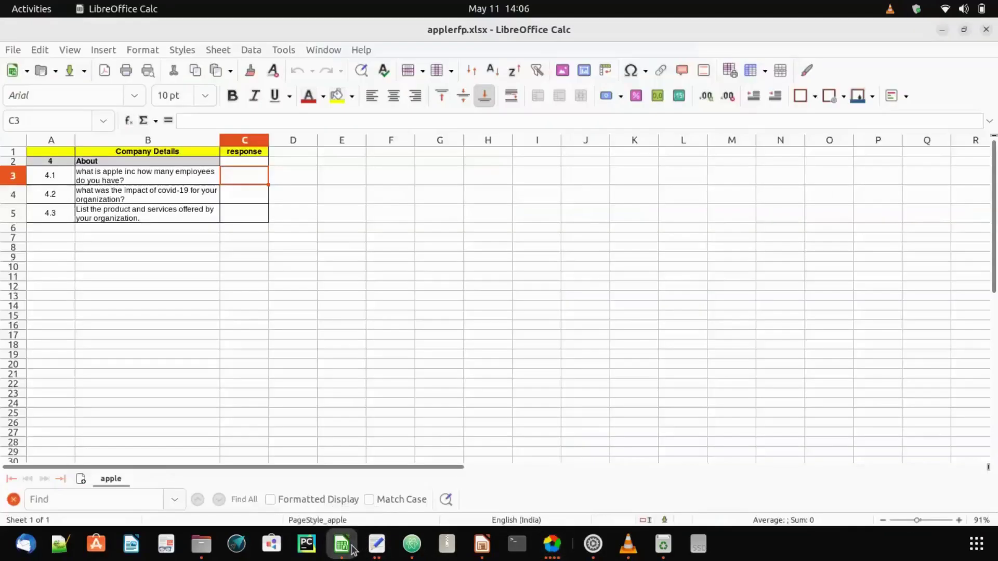
left_click(353, 549)
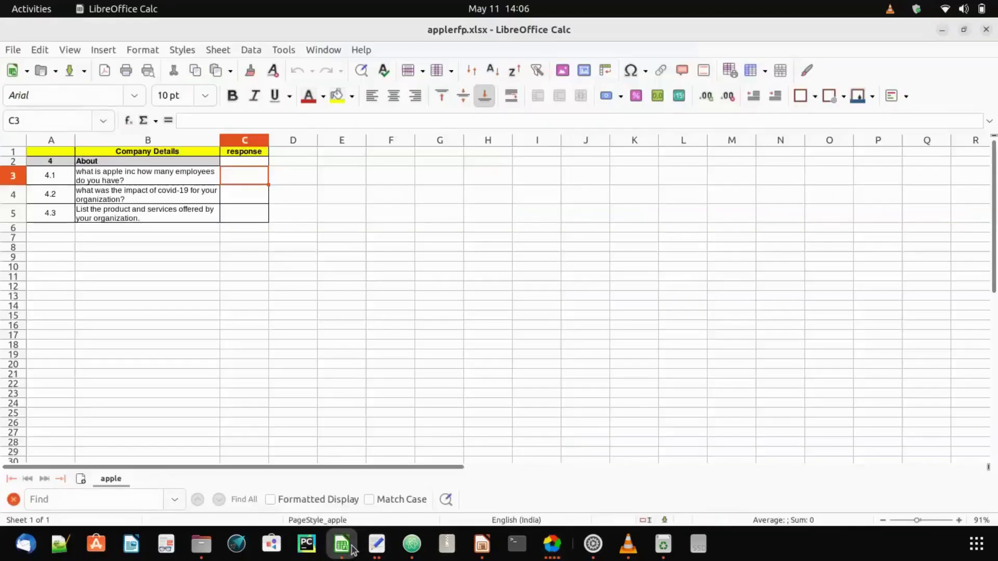
left_click(327, 435)
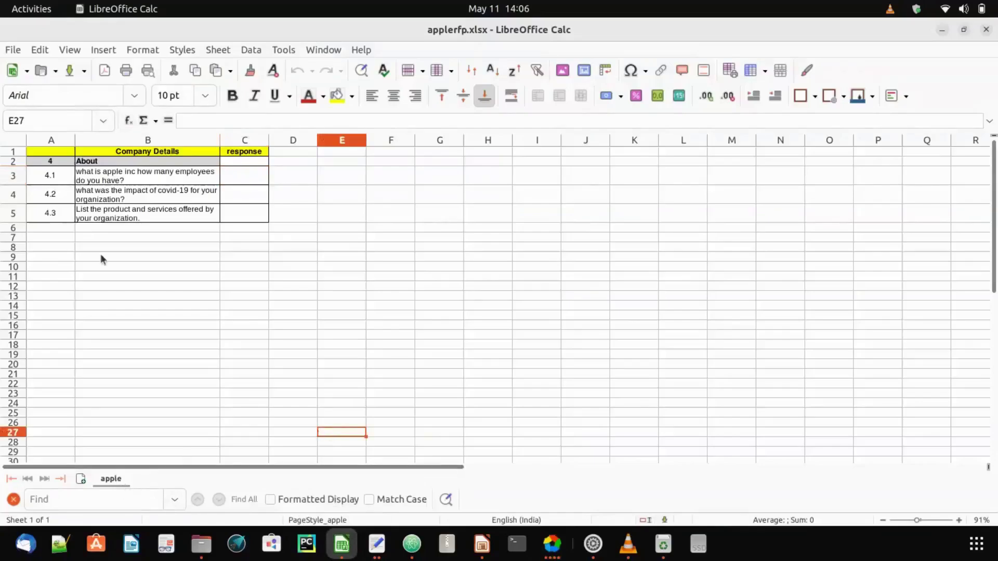
left_click(107, 177)
left_click_drag(107, 210, 107, 213)
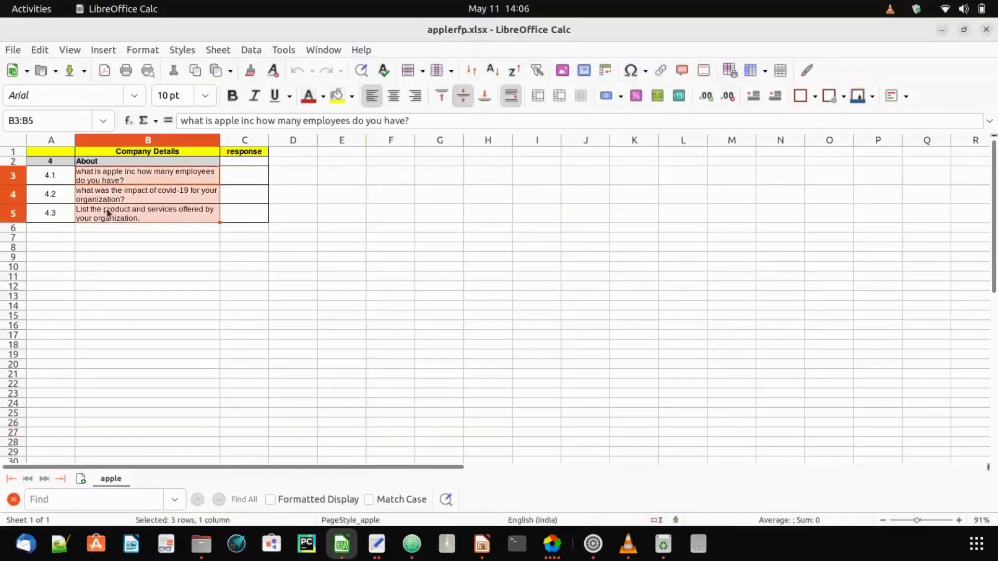
left_click(114, 252)
left_click(142, 163)
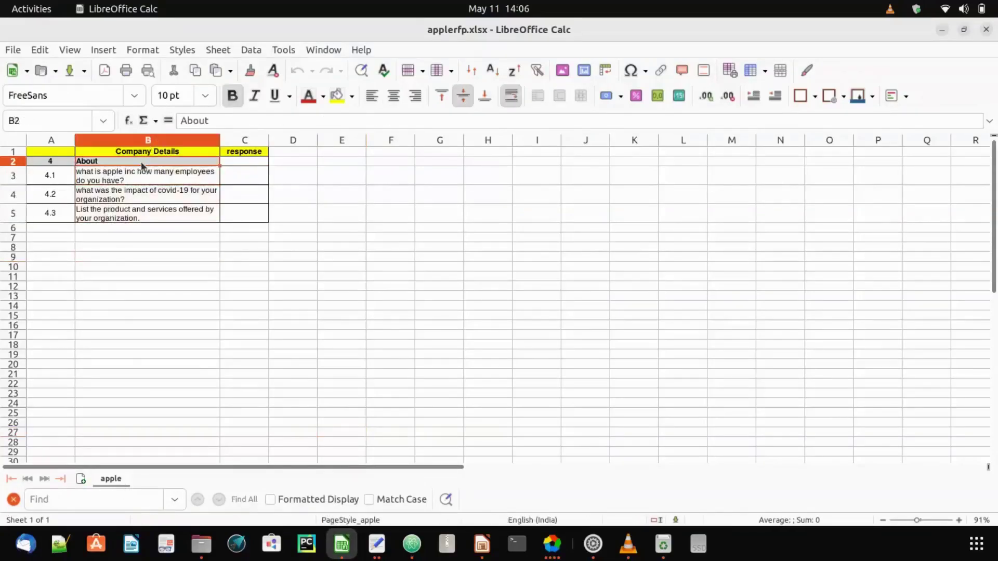
left_click_drag(57, 175, 57, 199)
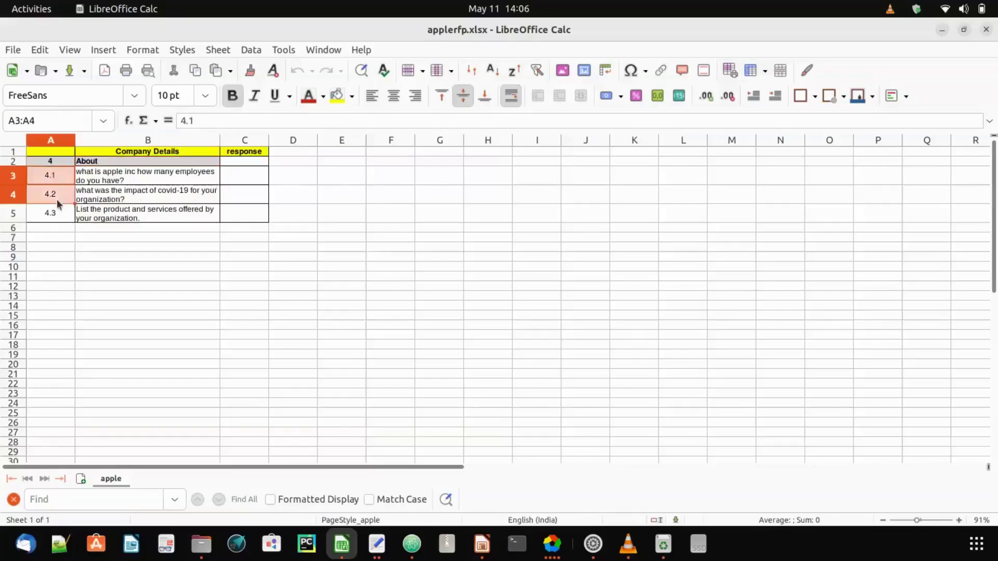
left_click_drag(249, 171, 253, 196)
left_click(257, 237)
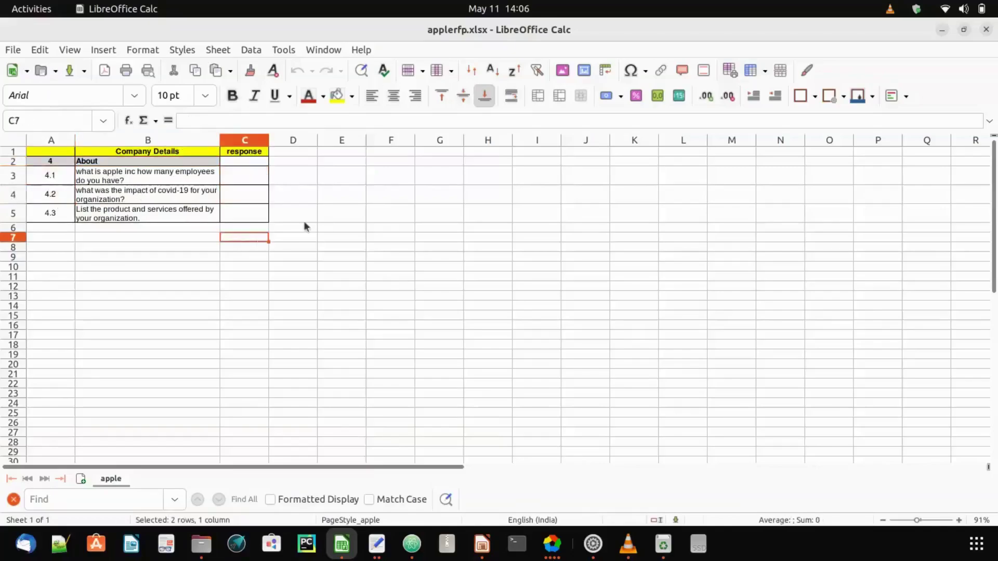
left_click(988, 32)
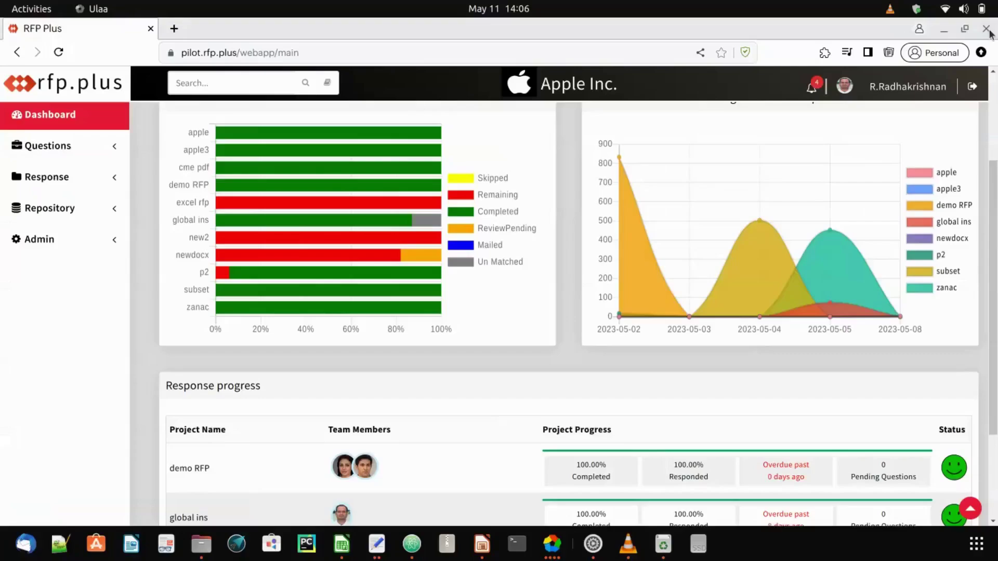
- Create a new RFP in Xlsx format for the prospect Titan and upload applerfp.xlsx from the Documents folder
left_click(94, 149)
left_click(83, 170)
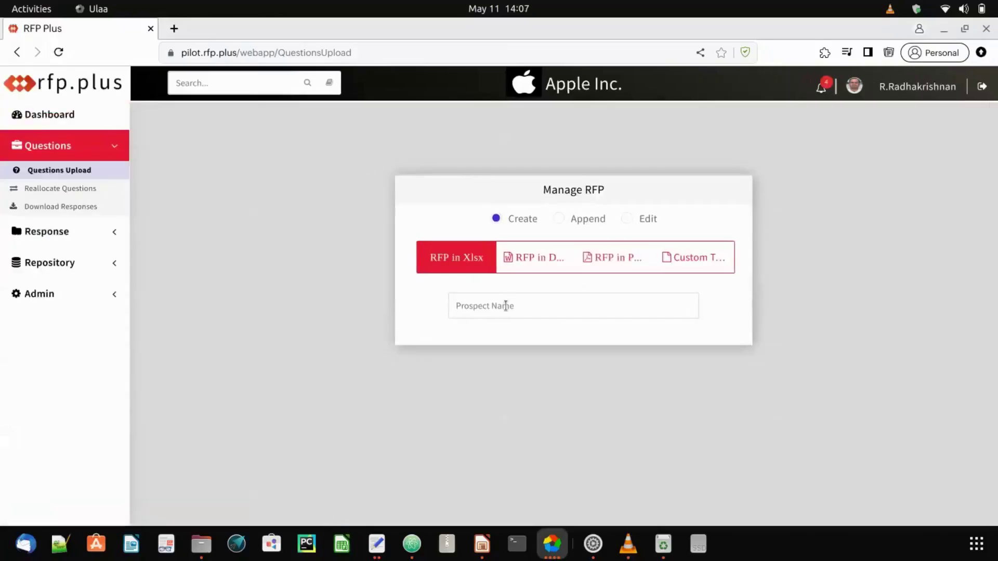
left_click(506, 306)
type("Titan")
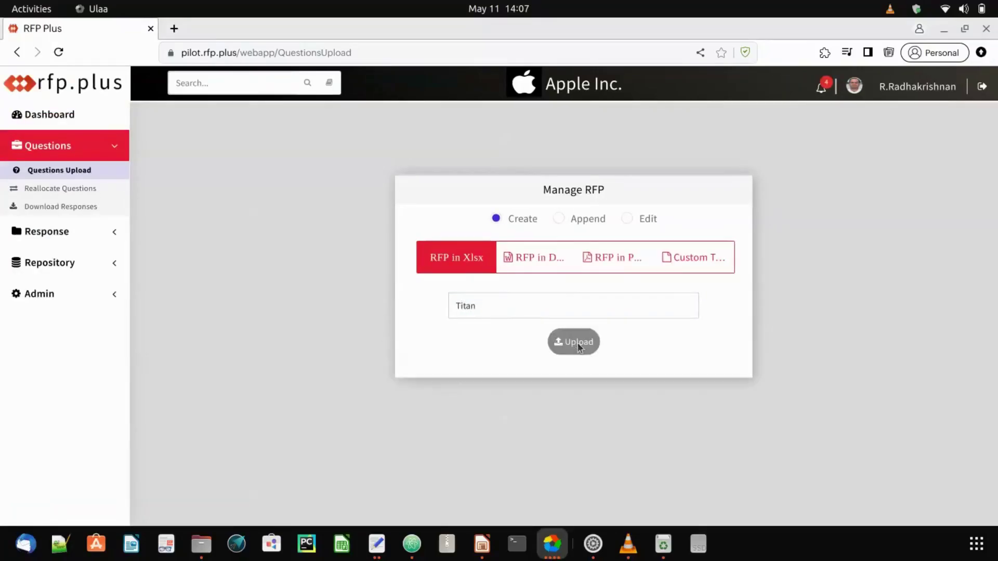
left_click(576, 344)
left_click(98, 135)
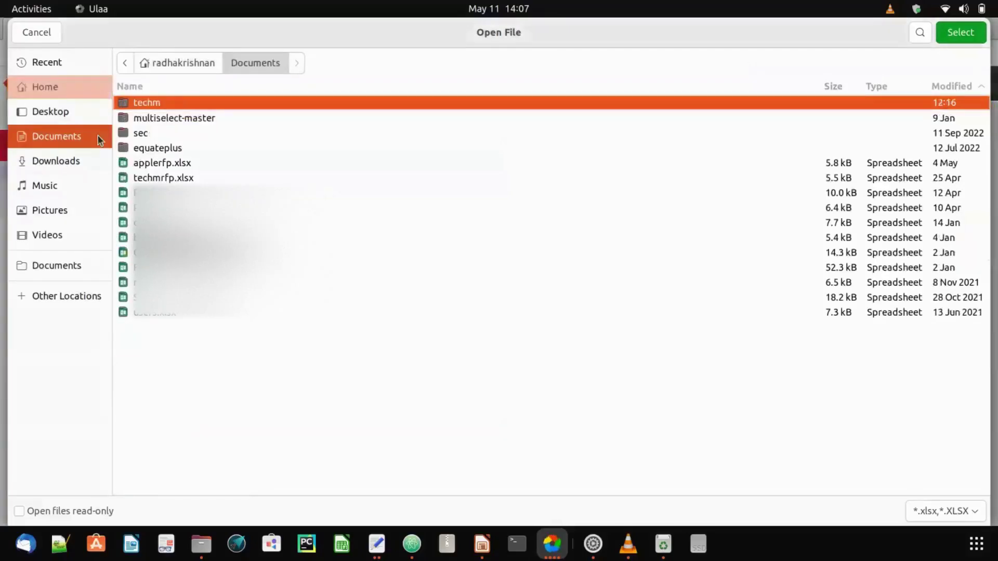
left_click(165, 164)
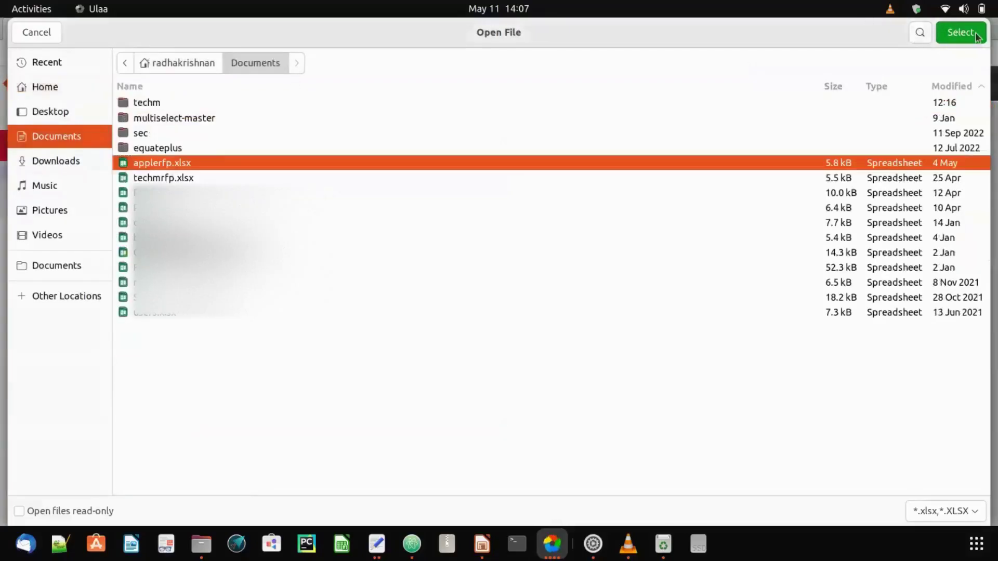
left_click(960, 33)
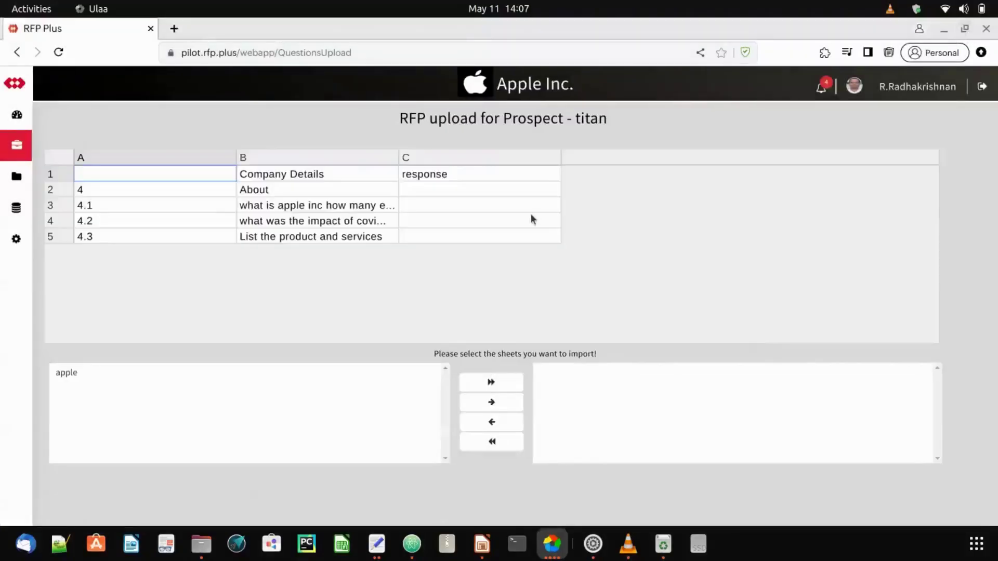
- Import the apple sheet and map the client reference to column A and the questions to column B
left_click(488, 384)
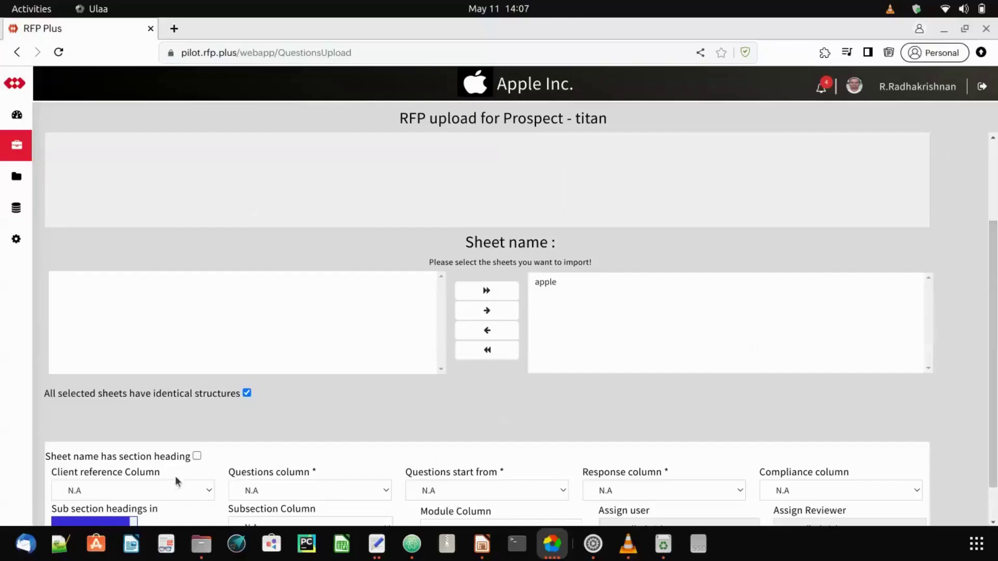
left_click(173, 483)
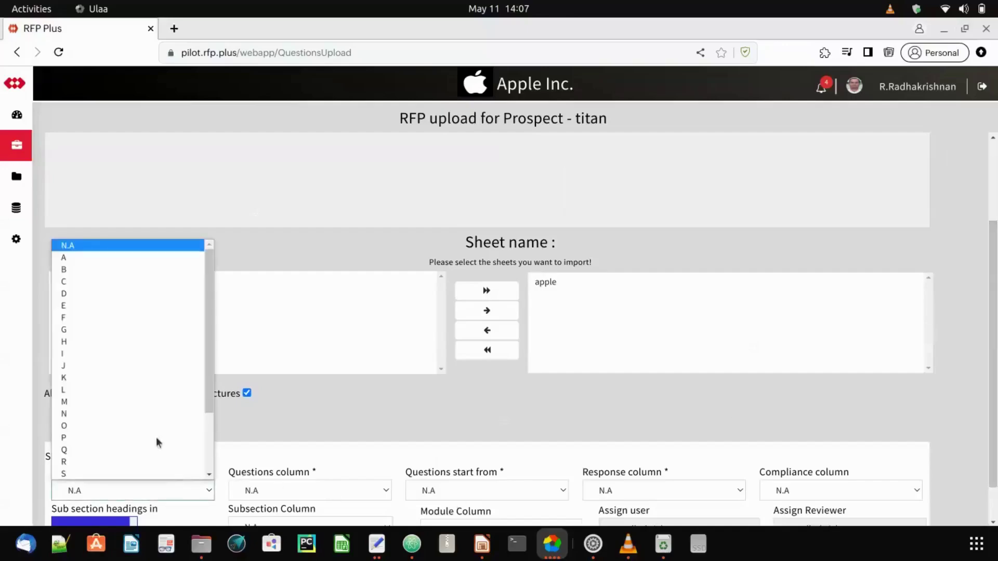
left_click(130, 260)
left_click(266, 486)
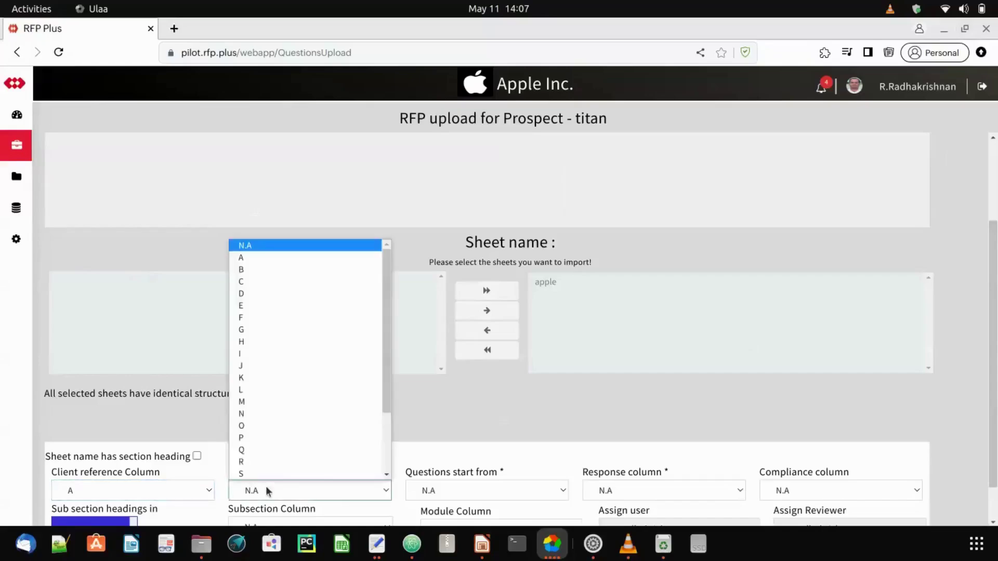
key("Down")
key("Down")
key("Return")
- Start the questions from row 3, map the responses to column C, save the mapping and proceed to processing
left_click(456, 493)
key("Down")
key("Down")
key("Down")
key("Return")
left_click(629, 488)
key("Down")
key("Down")
key("Down")
key("Return")
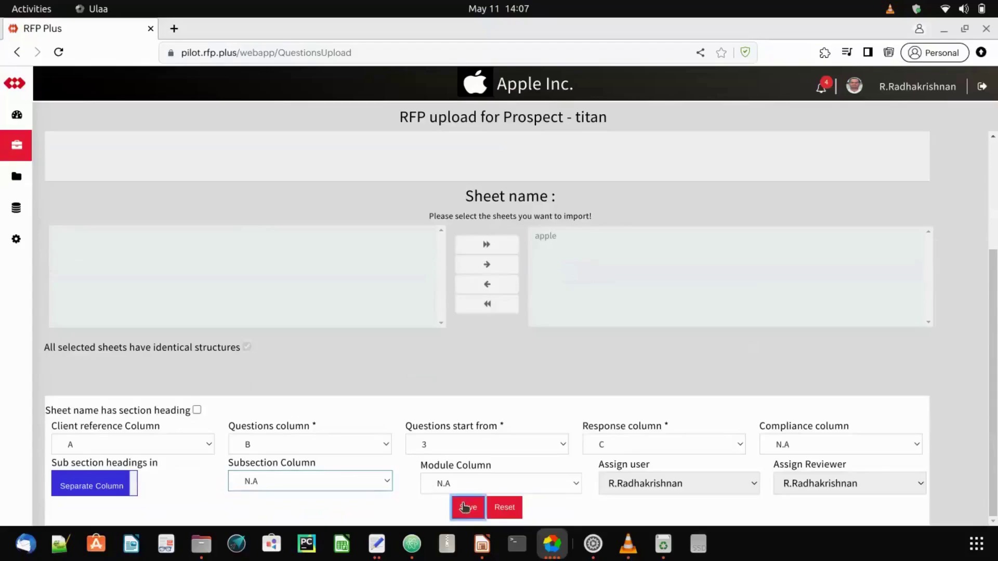
left_click(466, 507)
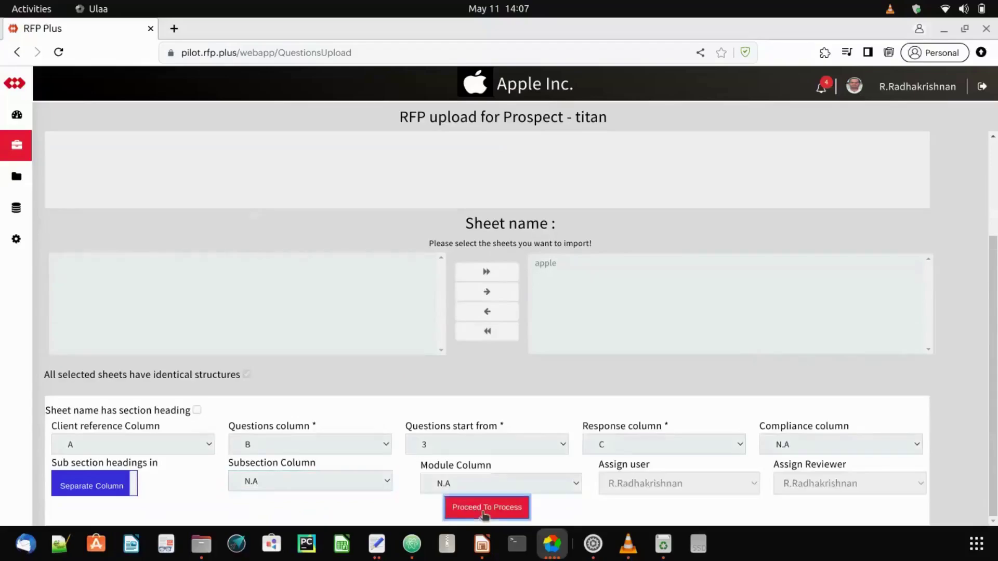
left_click(485, 509)
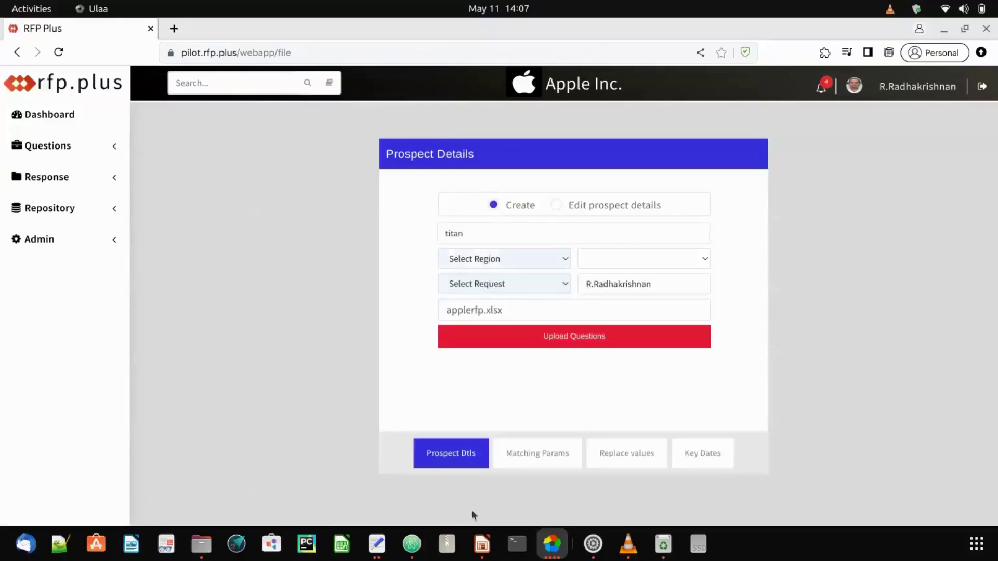
- Set the prospect's region to APAC and request type to RFP, upload the questions, and dismiss the list of past matching RFPs
left_click(516, 261)
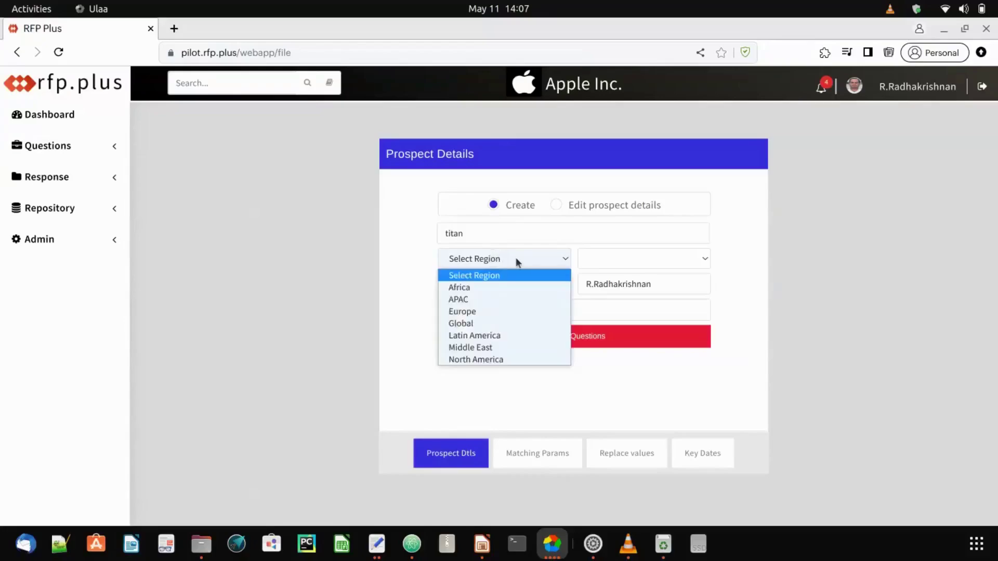
left_click(500, 300)
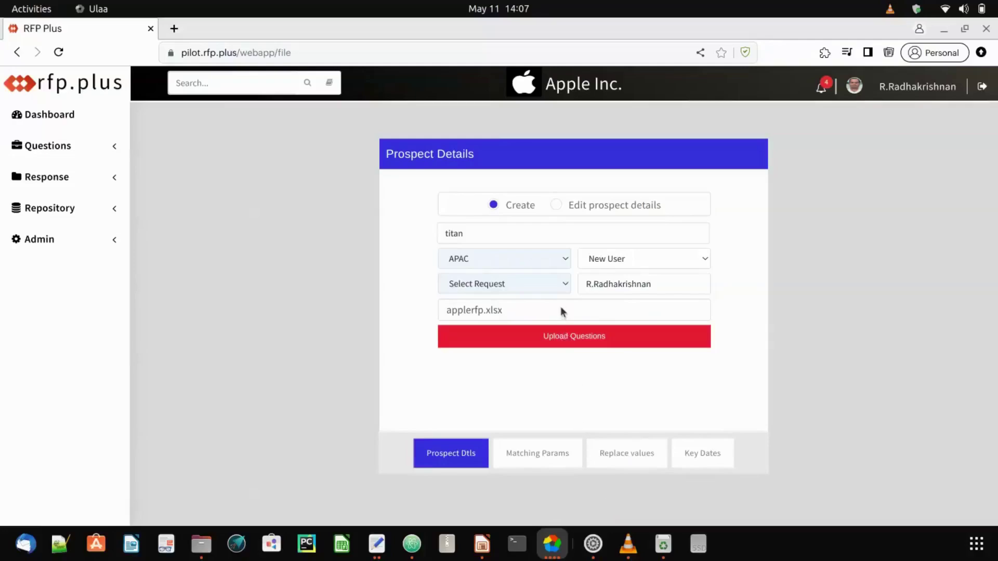
left_click(557, 287)
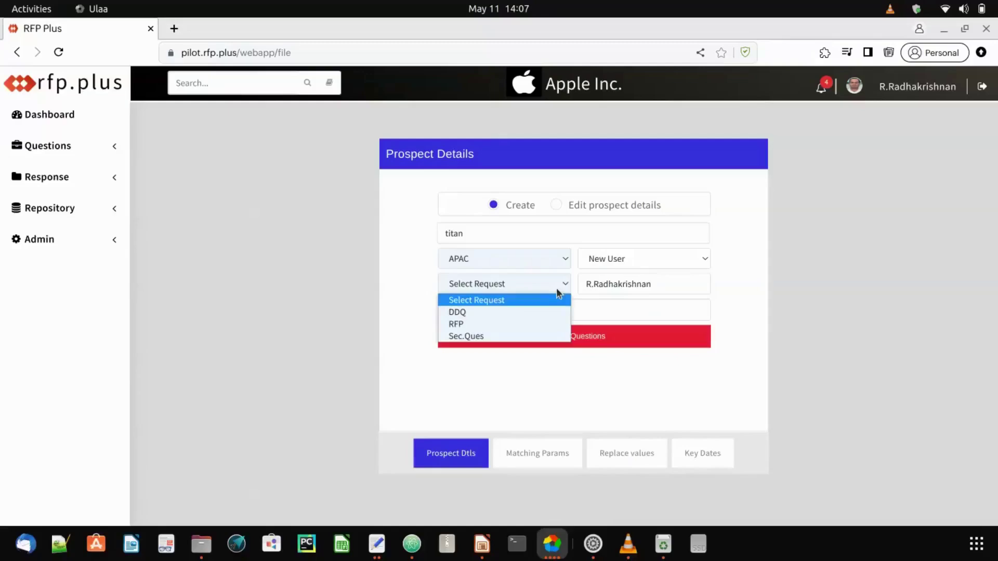
left_click(545, 324)
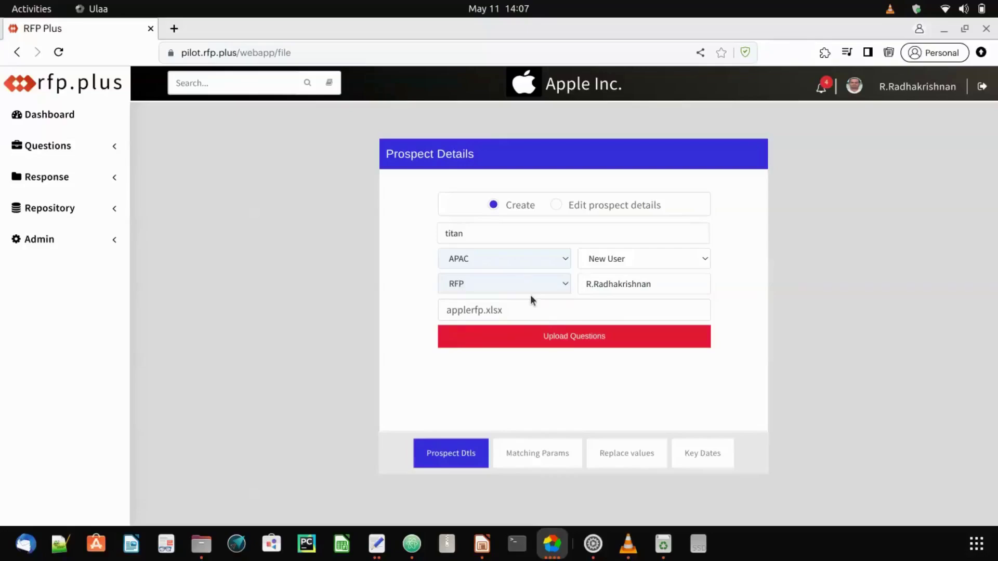
left_click(580, 337)
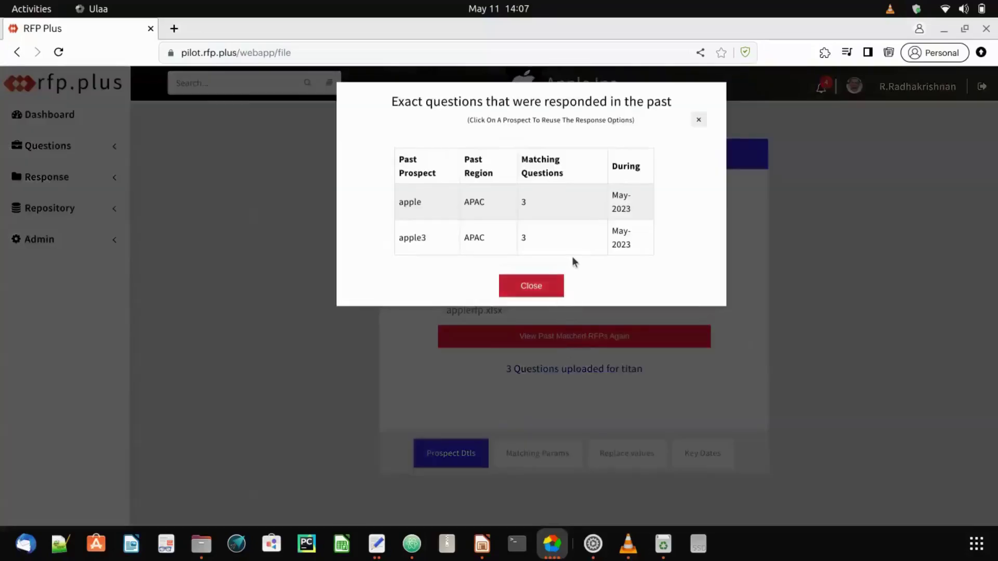
left_click(697, 119)
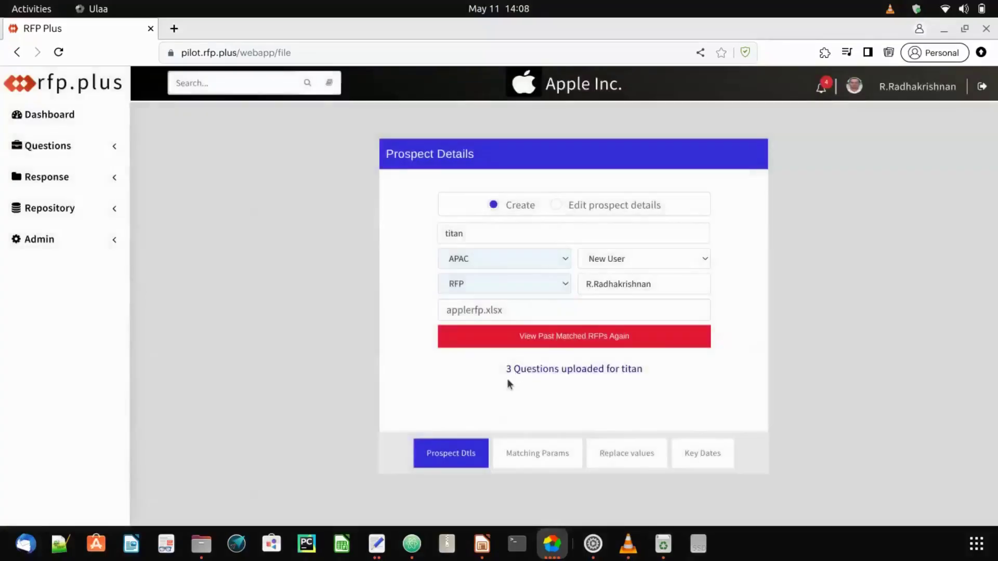
- Set the match parameters to vertical General and language English, enable Use OpenAi, and start matching
left_click(536, 458)
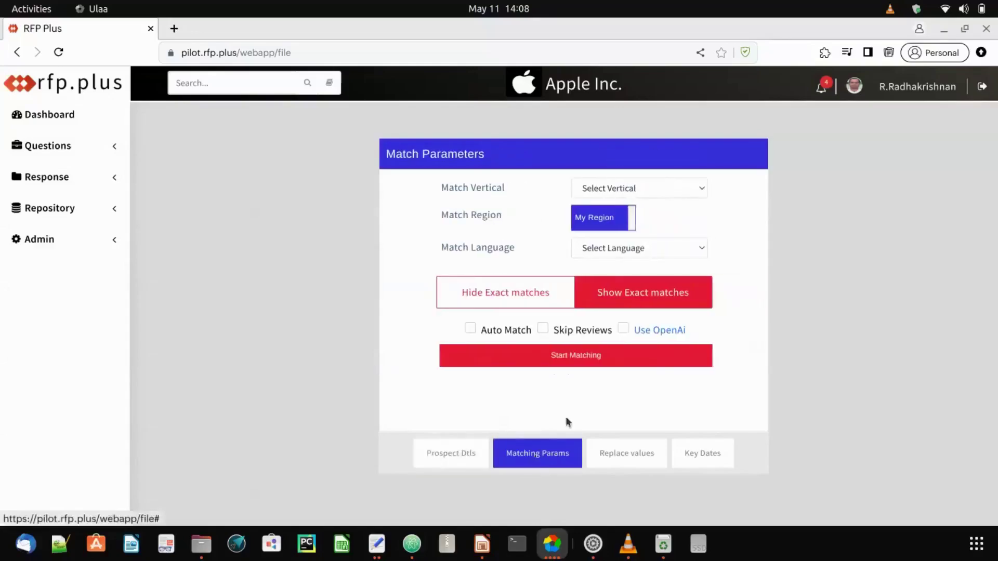
left_click(699, 191)
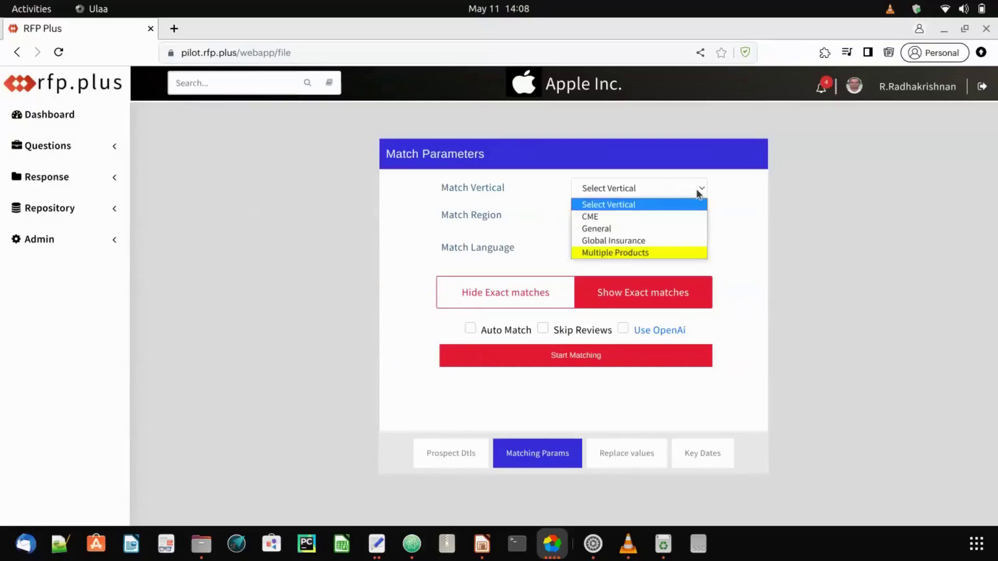
left_click(677, 230)
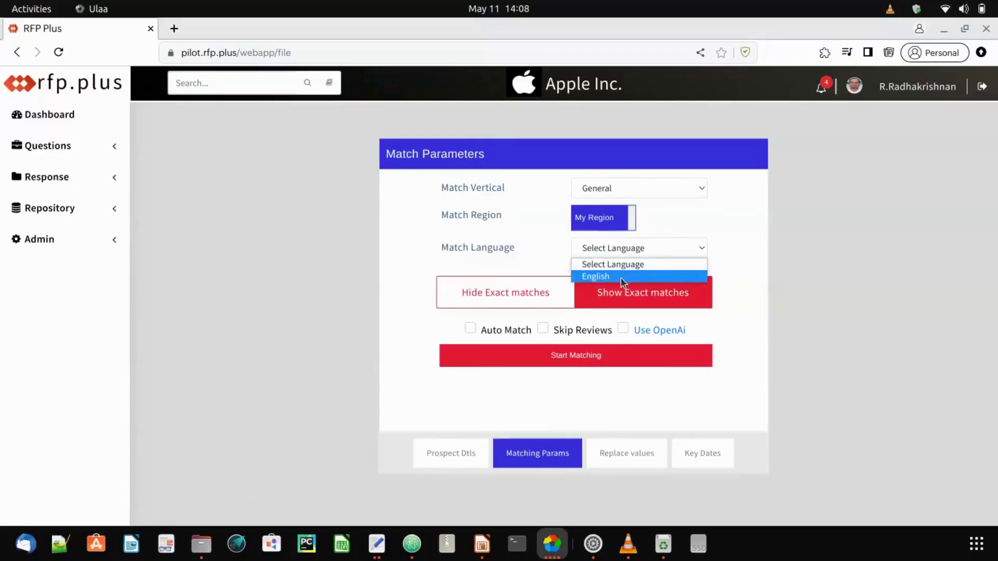
left_click(620, 278)
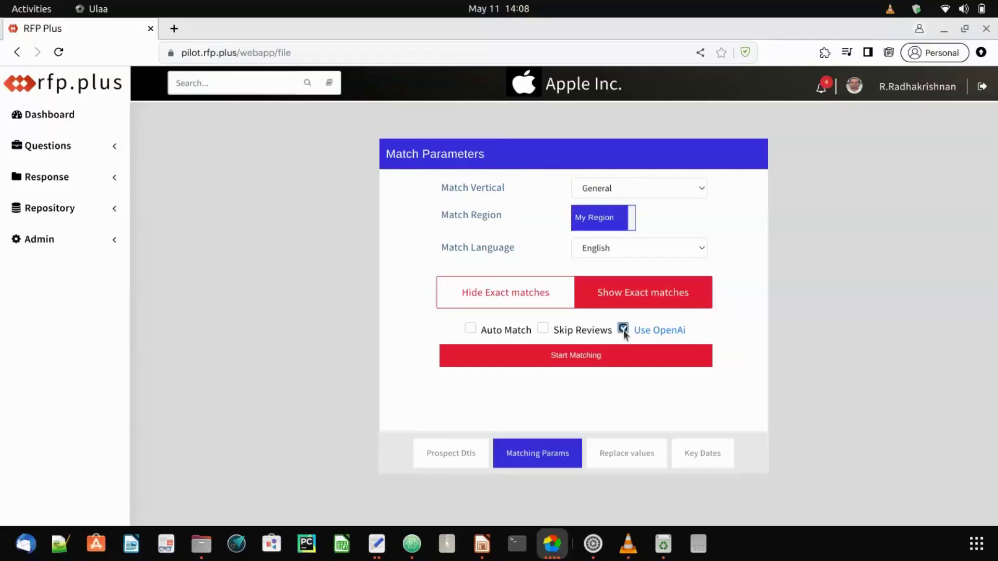
left_click(596, 357)
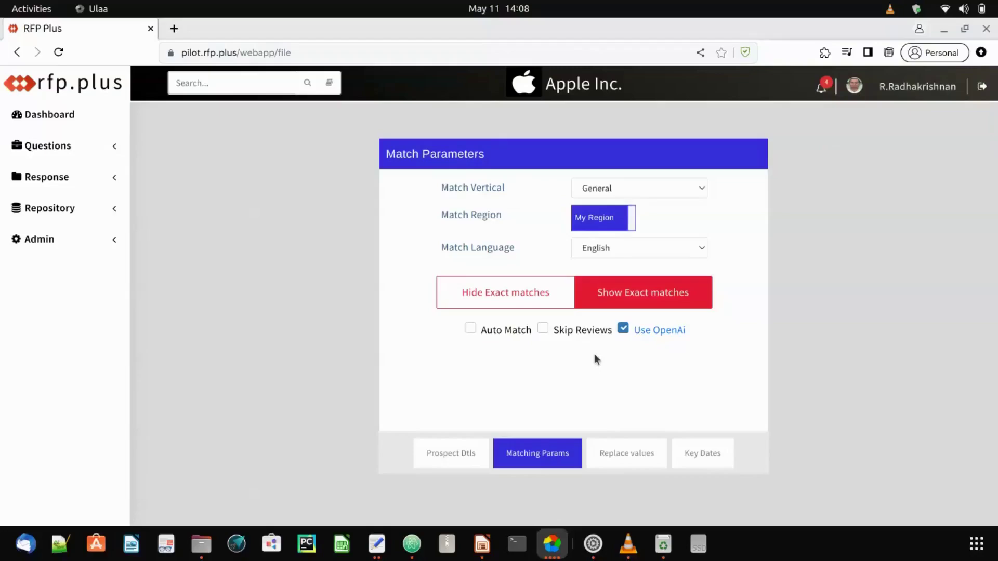
- Examine the Open Ai Parameters in the admin settings, including the options for which questions use AI and who receives generated responses
left_click(106, 243)
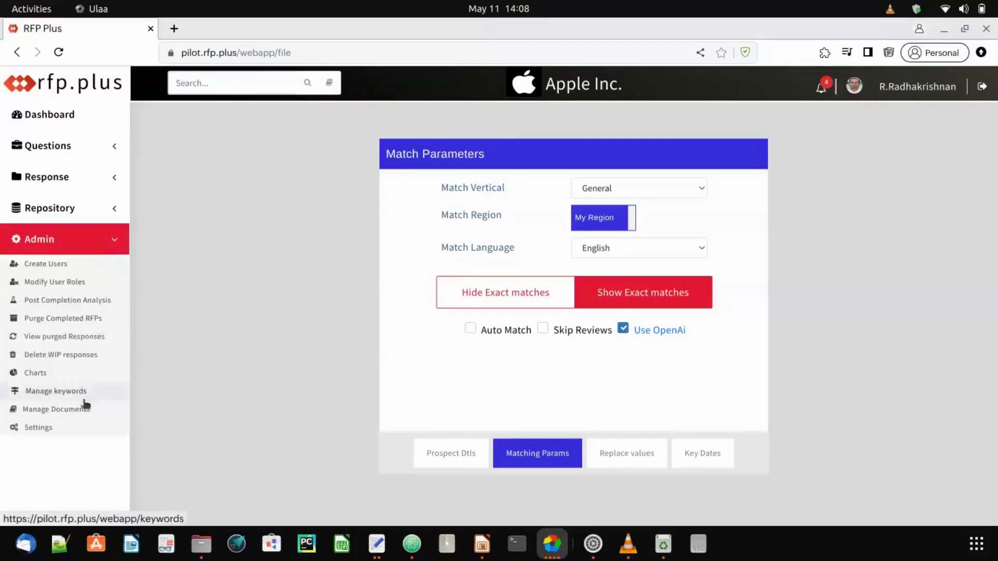
left_click(41, 428)
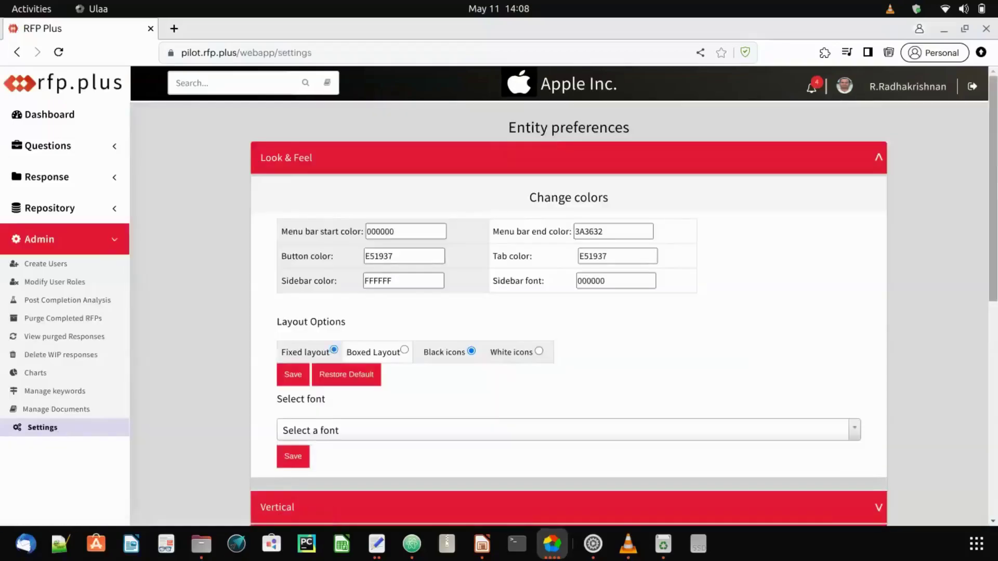
scroll(430, 417, "down", 8)
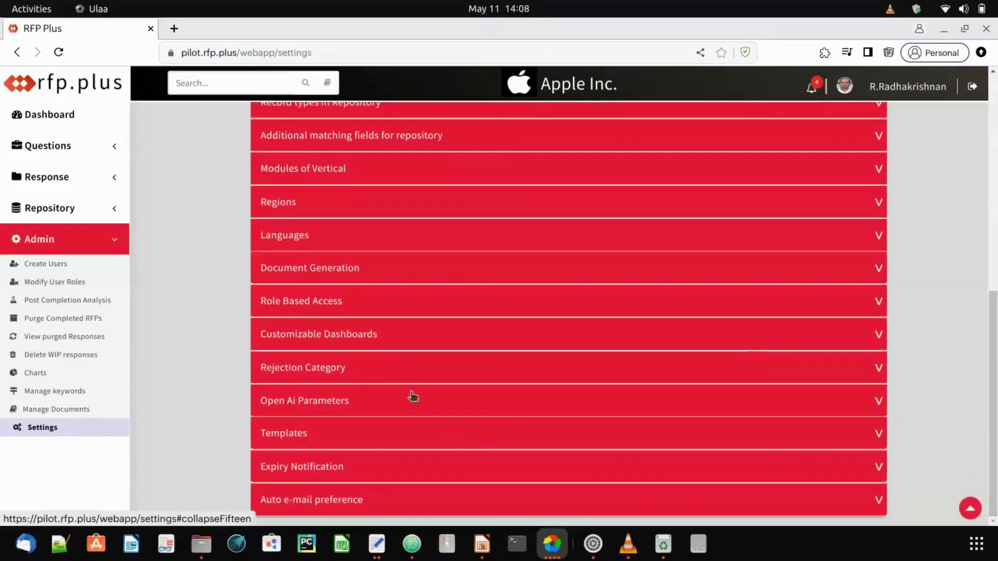
left_click(413, 397)
left_click_drag(994, 311, 997, 381)
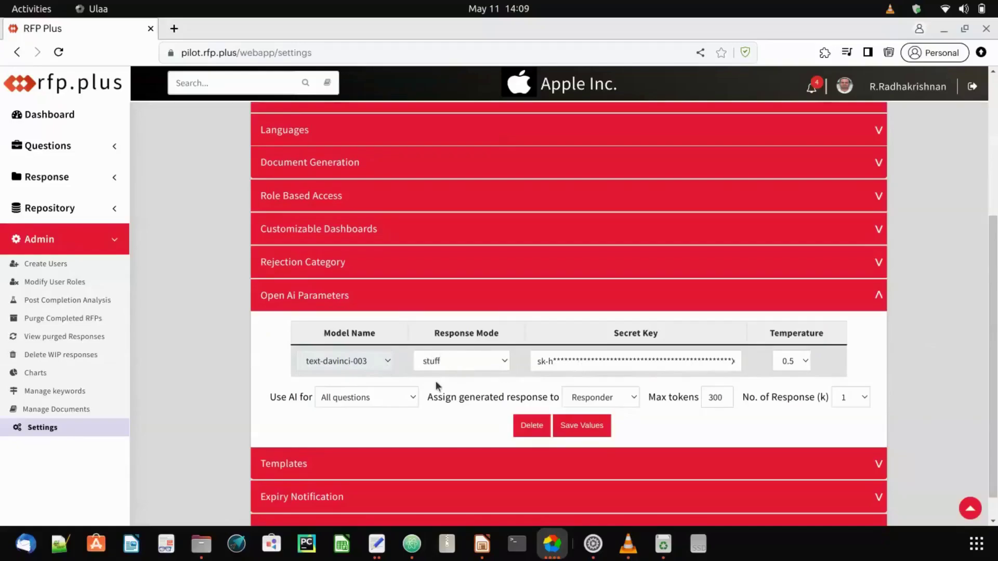
left_click(407, 402)
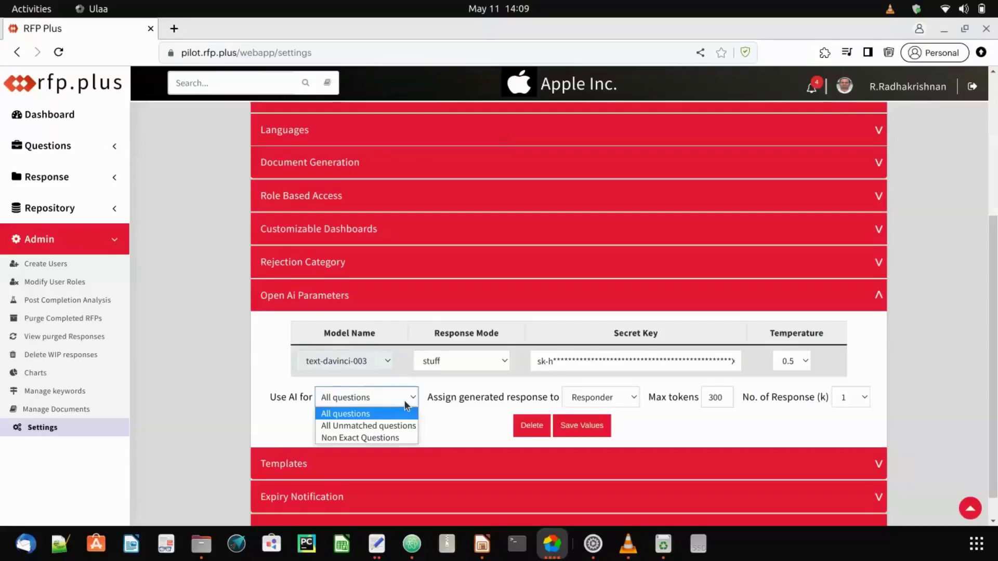
left_click(405, 401)
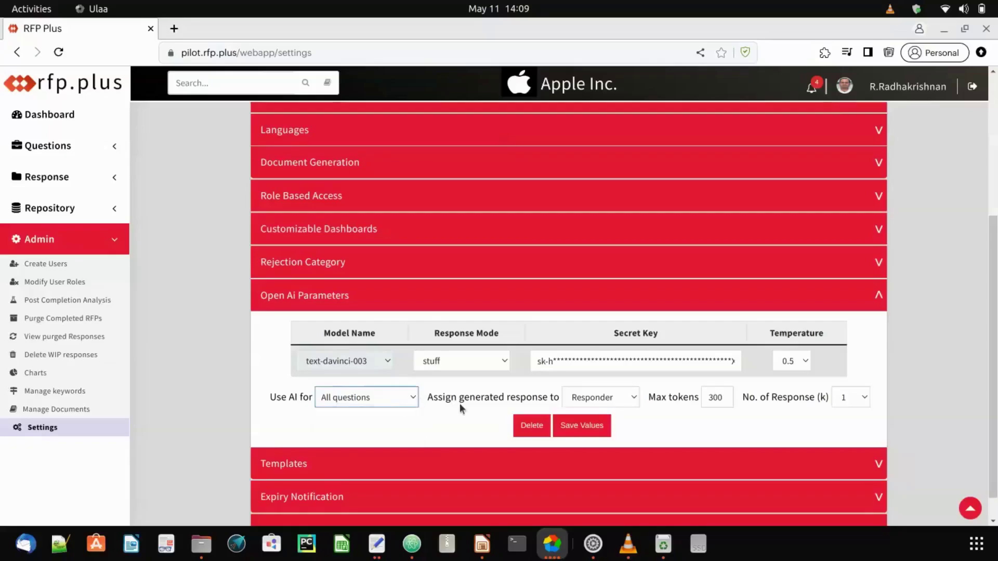
left_click(589, 405)
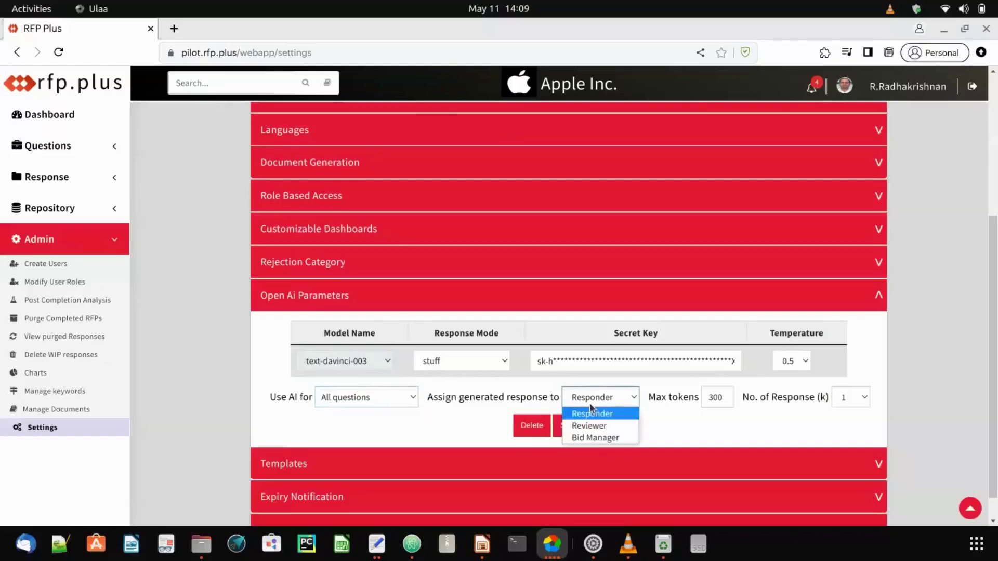
left_click(590, 403)
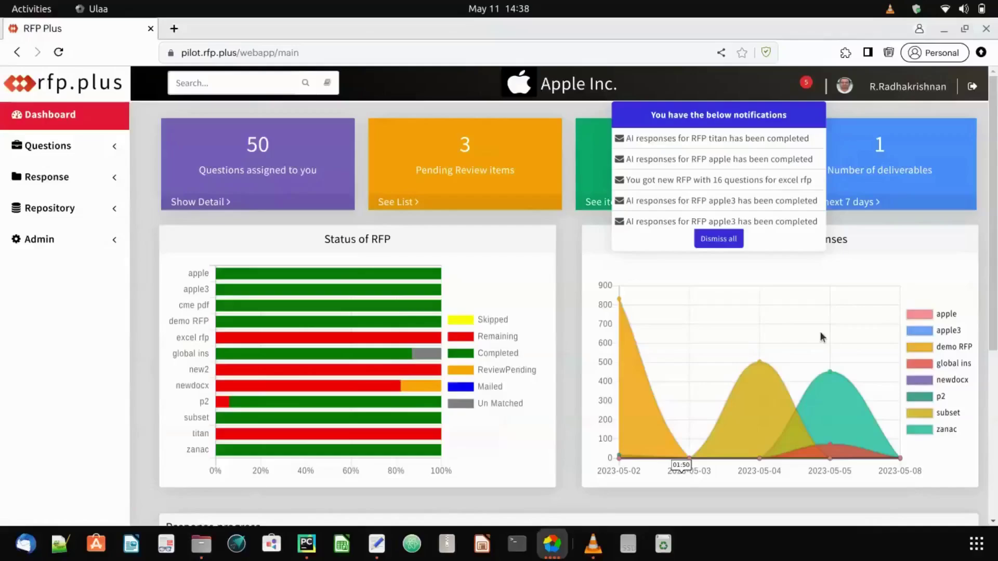
- Close the dashboard notifications and view the page for reallocating questions
left_click(781, 291)
left_click(781, 291)
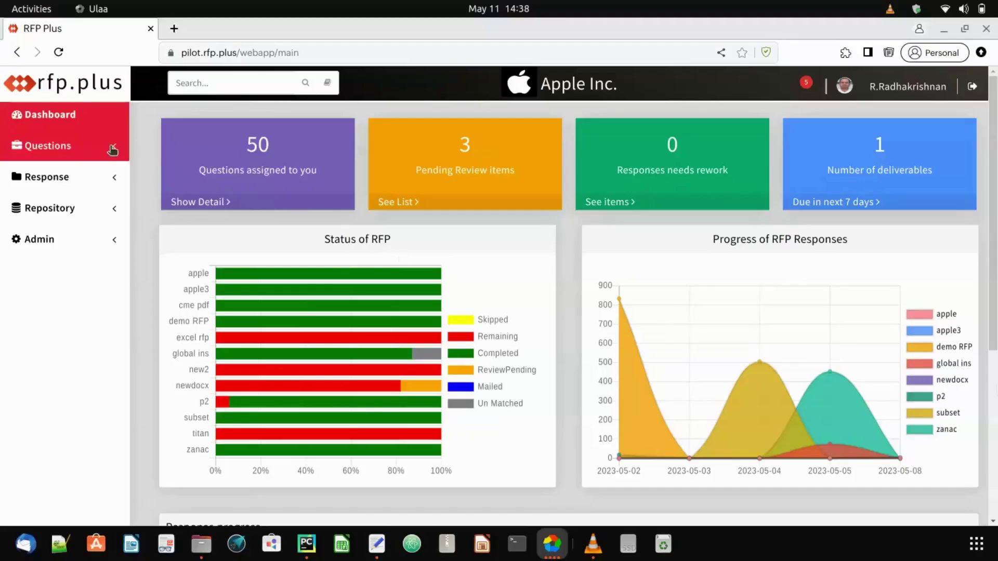
left_click(112, 150)
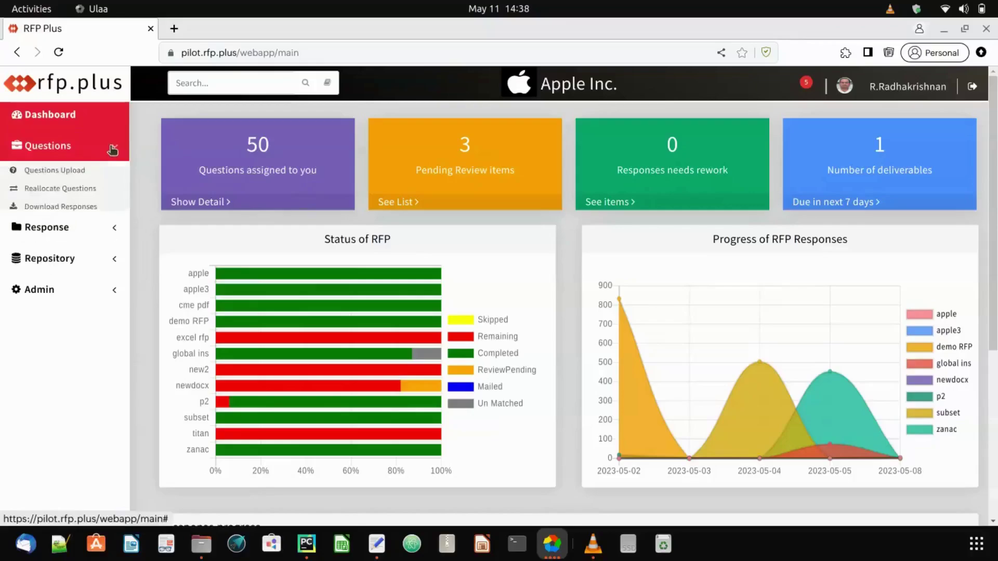
left_click(82, 189)
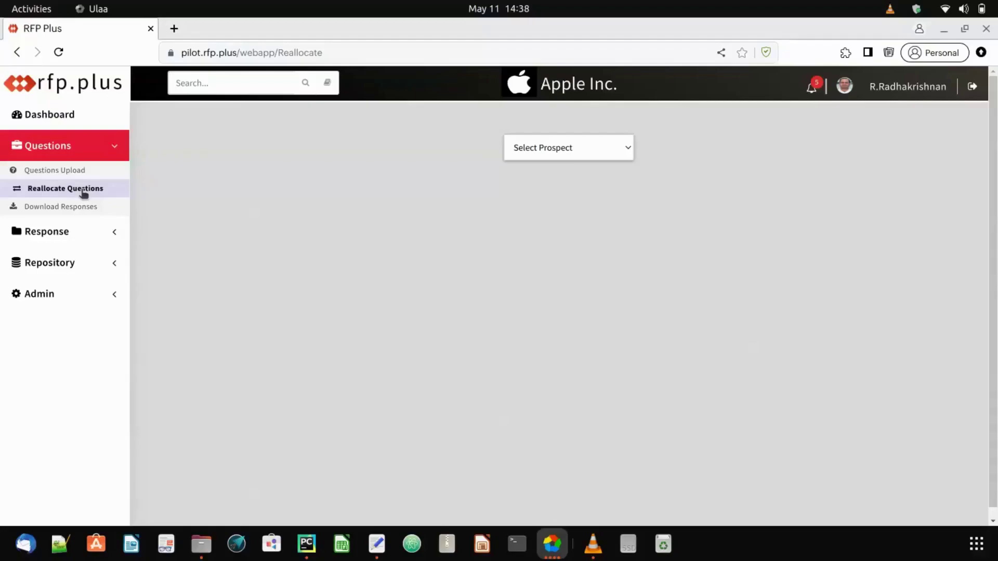
- Open response selection for the titan prospect and accept the generated answer to the question about Apple Inc and its employees
left_click(88, 228)
left_click(81, 230)
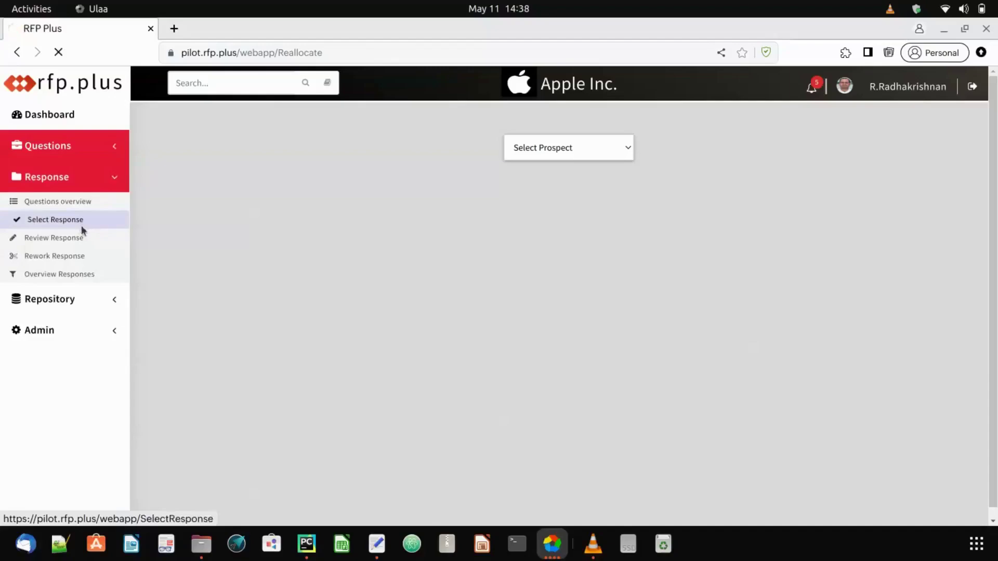
left_click(576, 140)
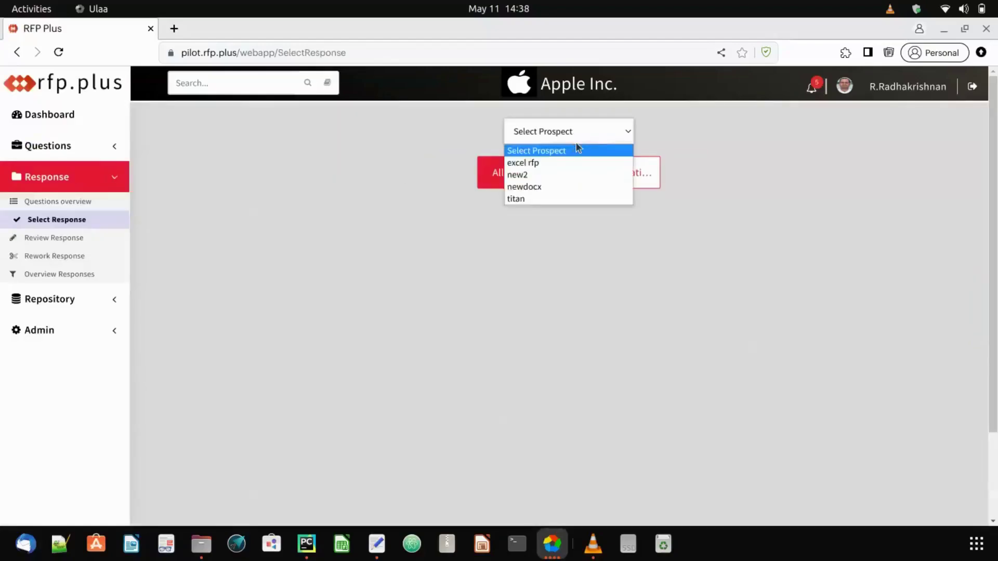
left_click(552, 198)
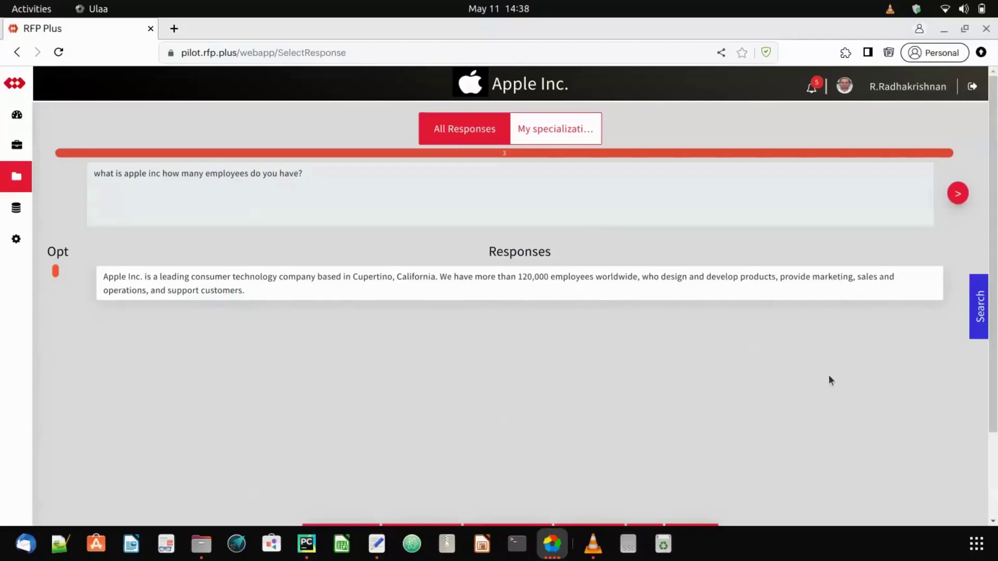
left_click(728, 299)
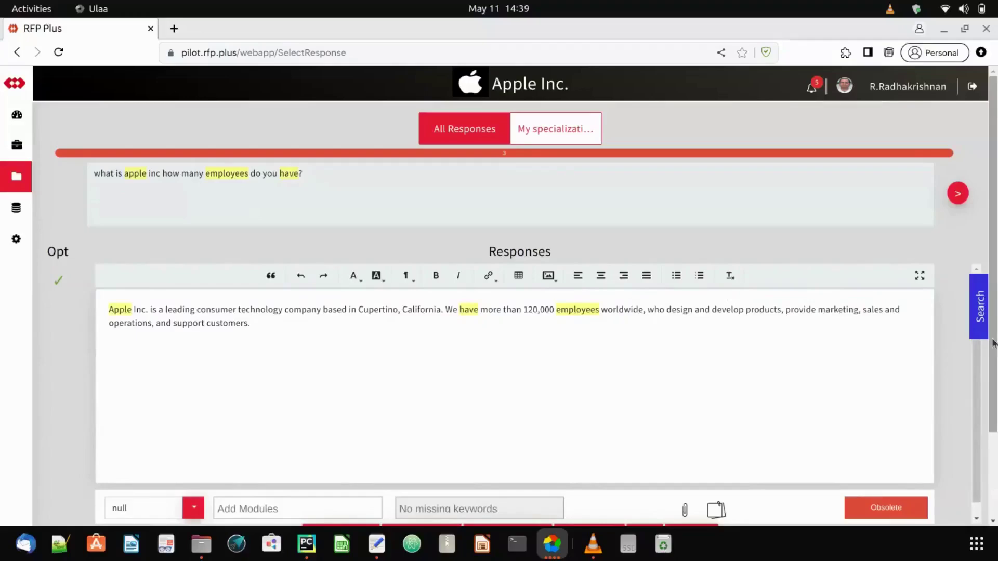
scroll(523, 301, "down", 2)
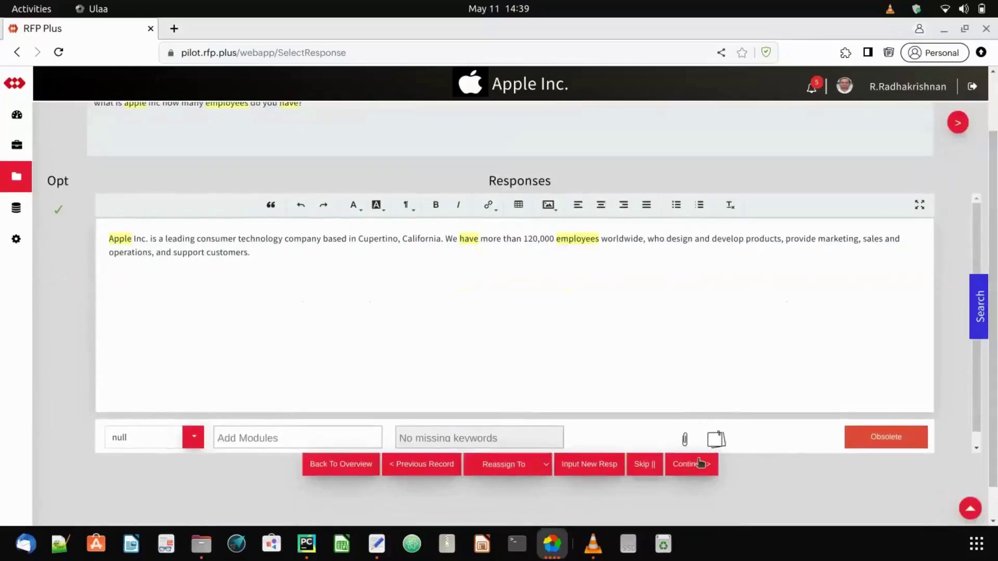
left_click(697, 466)
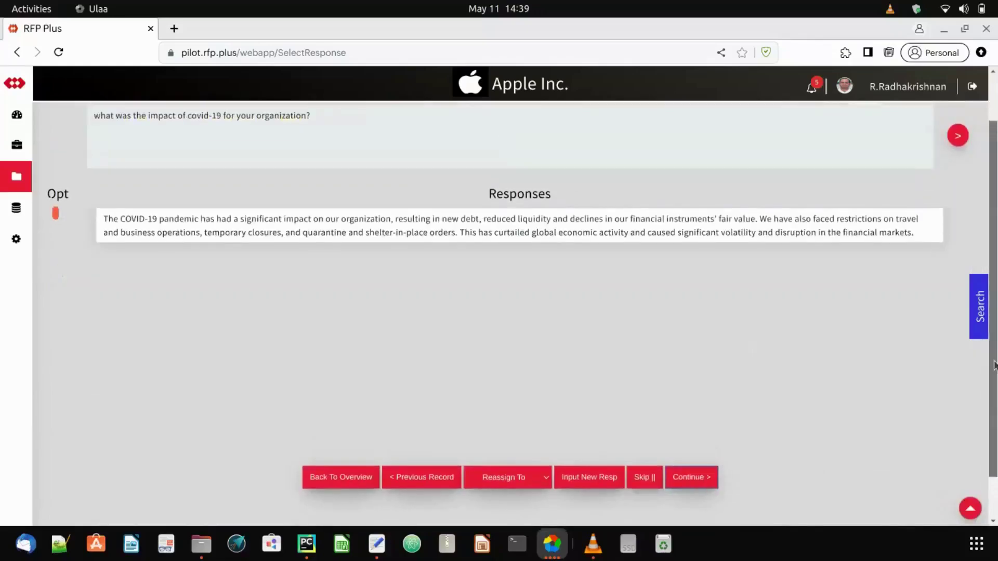
- Accept the generated answers to the covid-19 impact question and the product and services question, and dismiss the closing notice
scroll(522, 304, "up", 2)
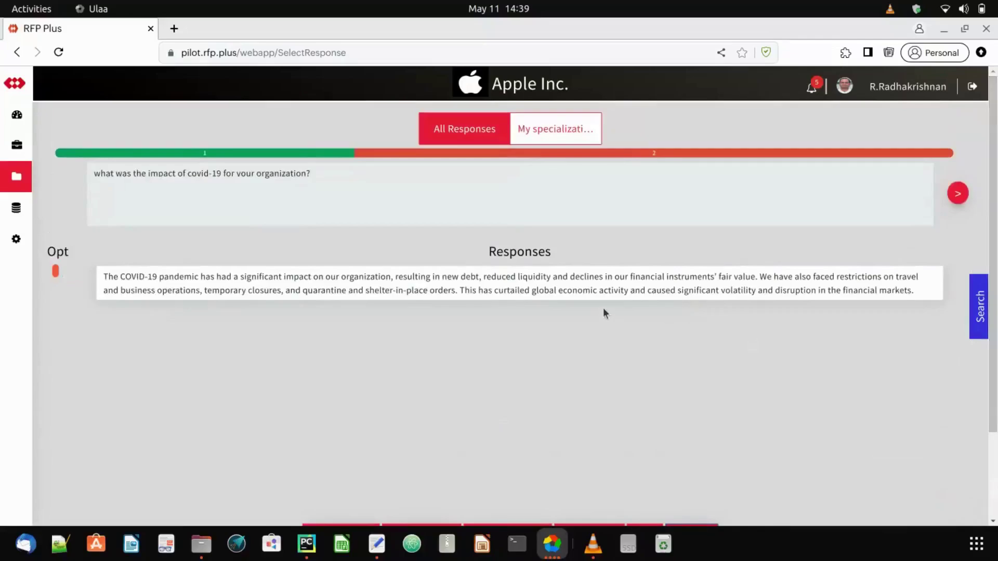
left_click(592, 293)
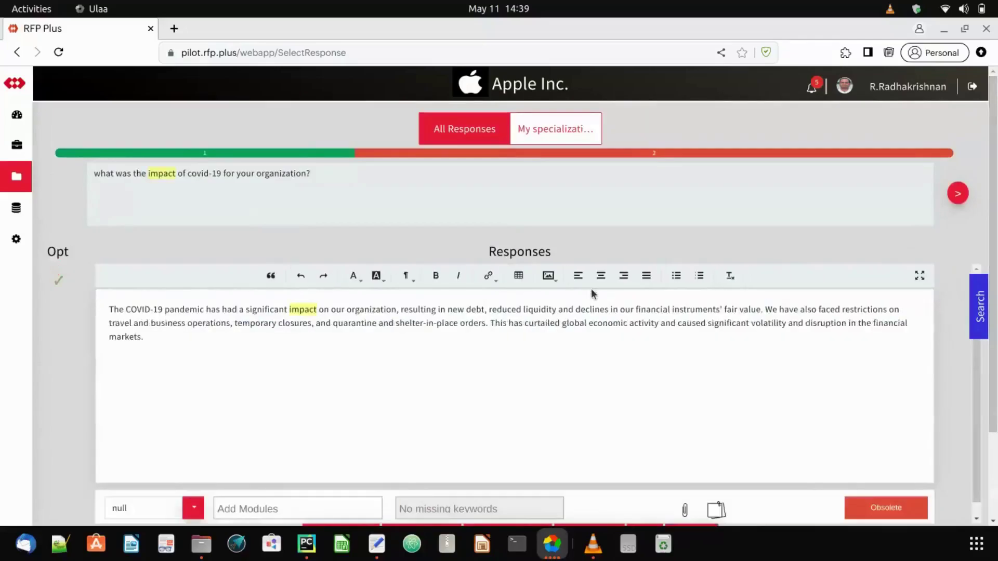
left_click(766, 310)
double_click(769, 310)
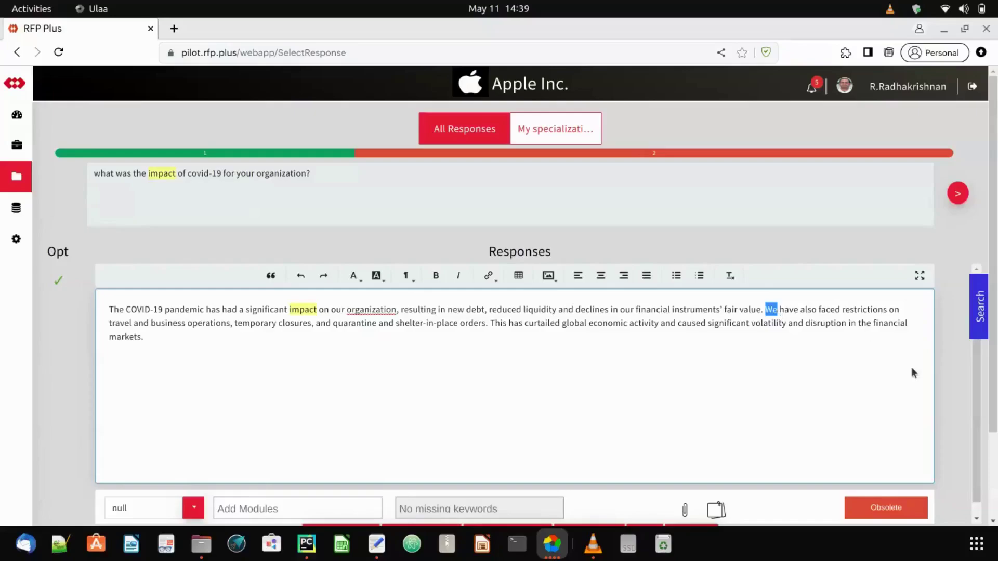
scroll(911, 372, "down", 1)
scroll(884, 369, "down", 1)
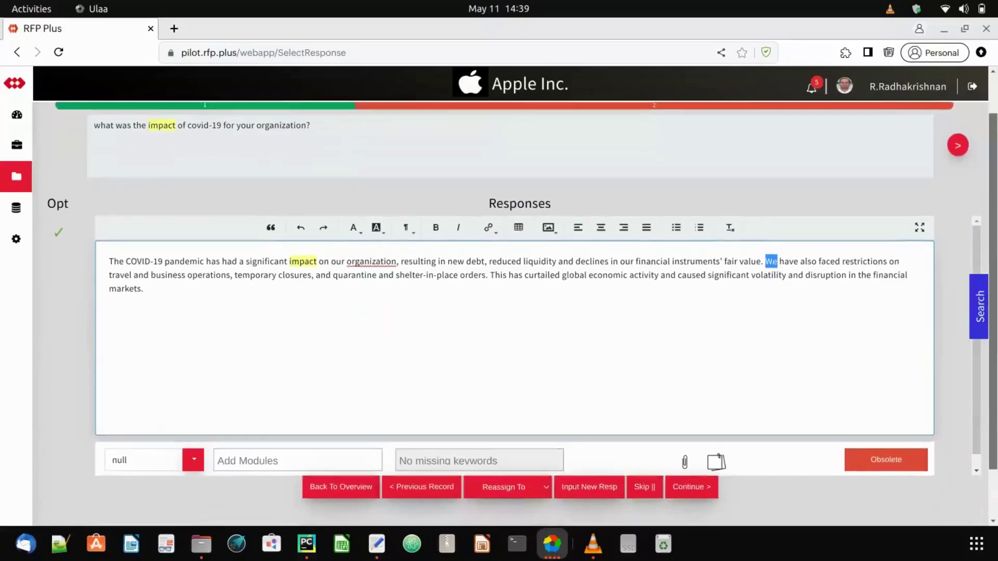
left_click(706, 487)
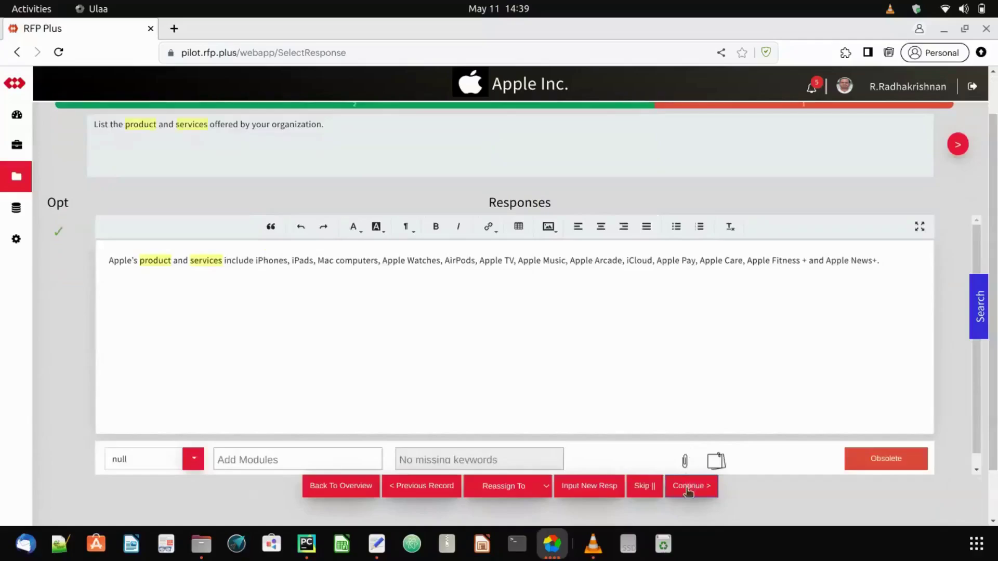
left_click(689, 487)
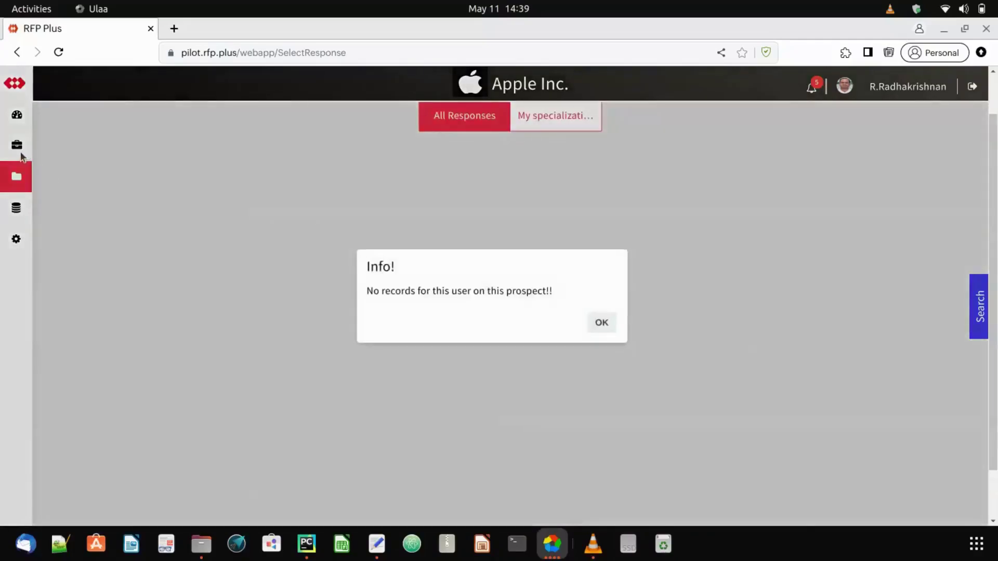
left_click(603, 324)
- Open the response download overview and load the responses for the titan prospect
mouse_move(16, 177)
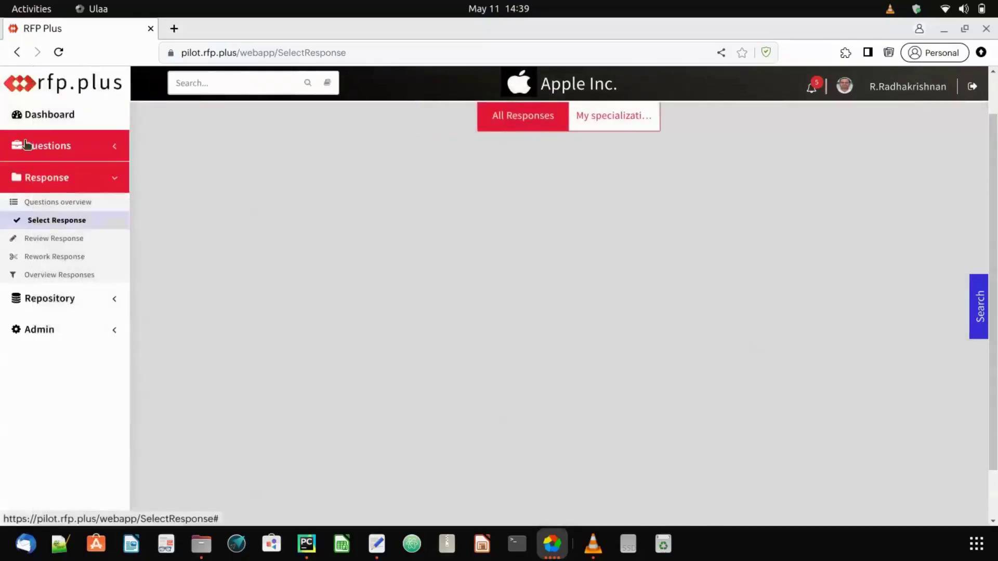
left_click(47, 145)
left_click(59, 206)
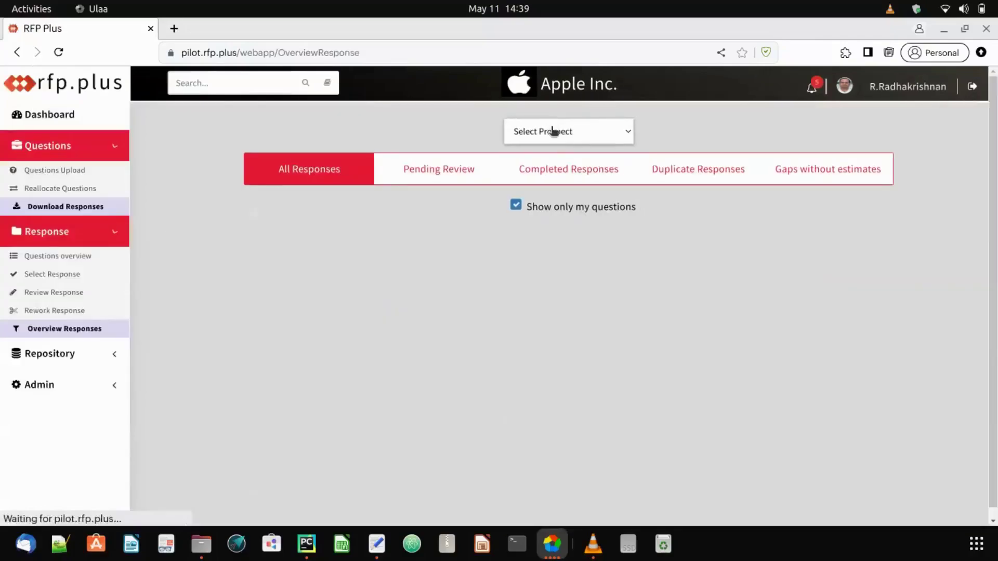
left_click(554, 131)
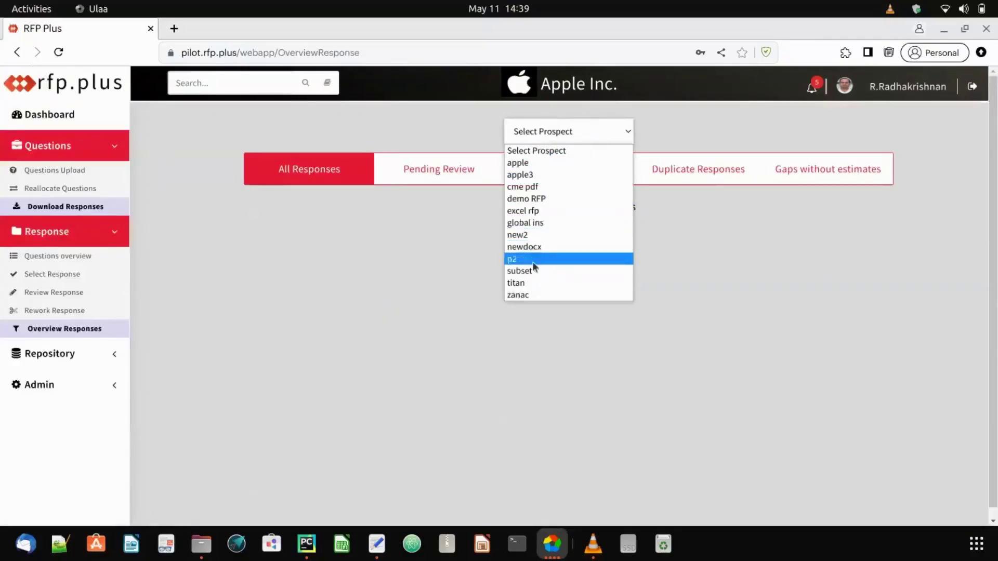
left_click(530, 284)
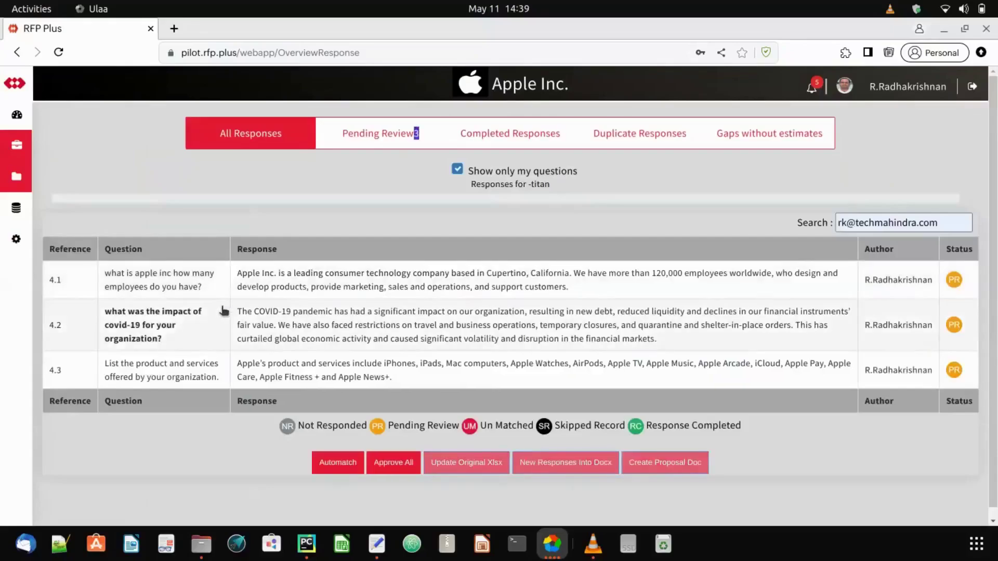
- View the full response to question 4.1 and close it without saving changes
left_click(321, 276)
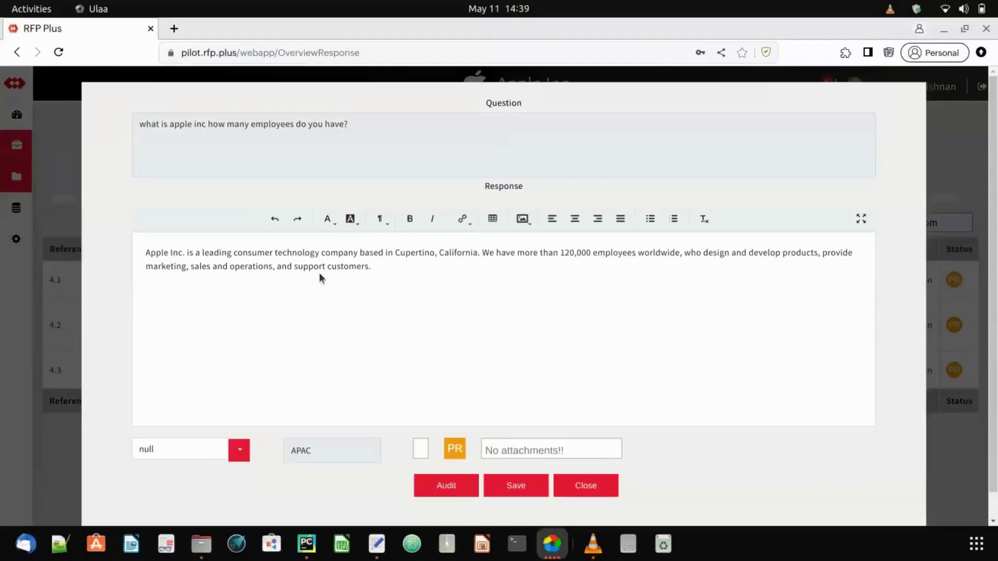
left_click(466, 322)
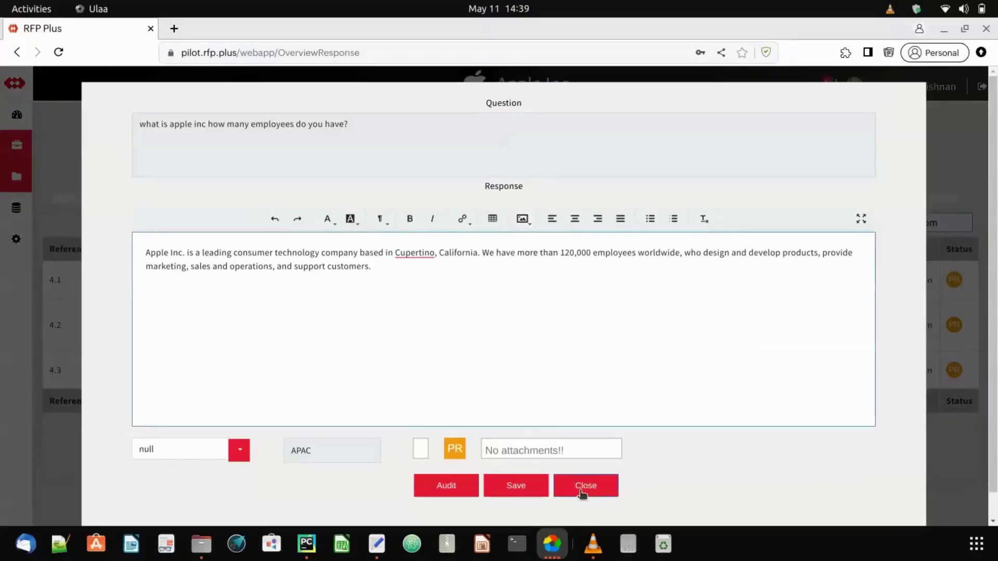
left_click(580, 488)
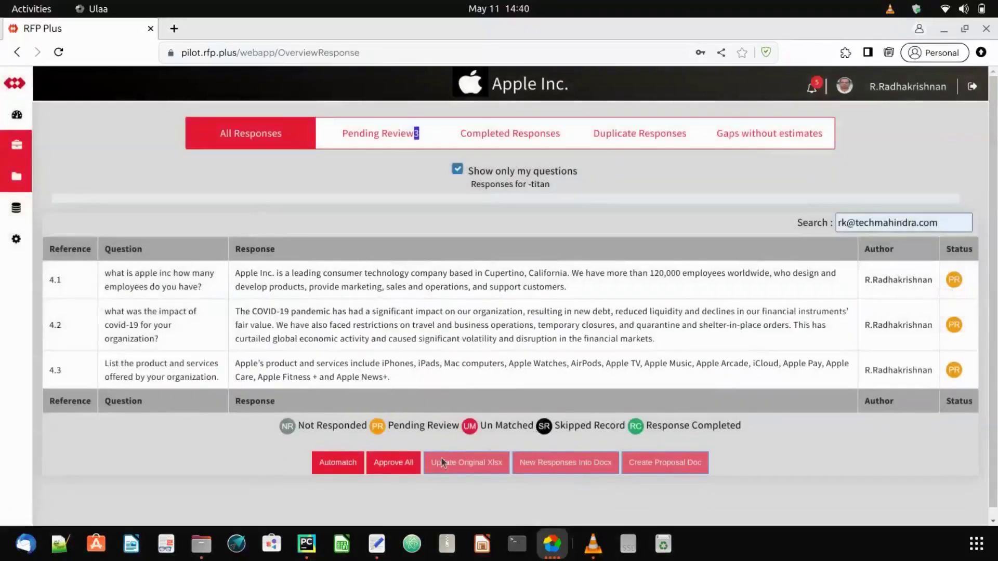
- Approve all titan responses, entering the account password and confirming the automatic approval
left_click(396, 468)
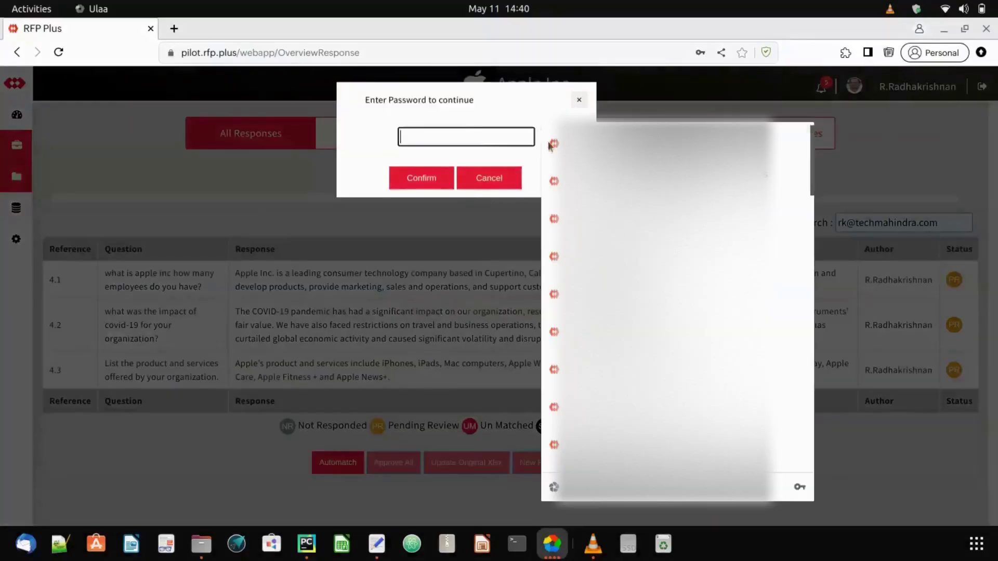
left_click(553, 144)
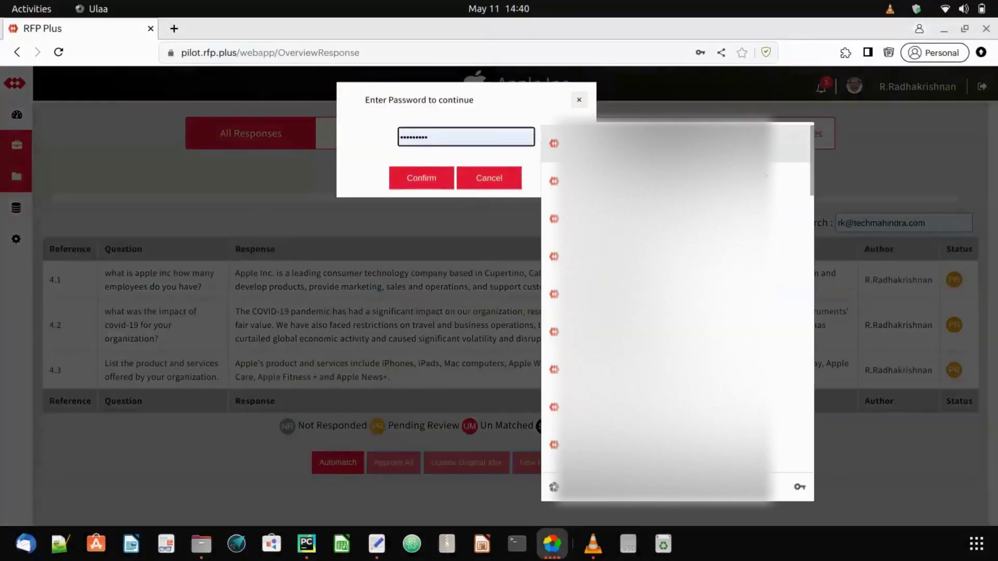
left_click(429, 177)
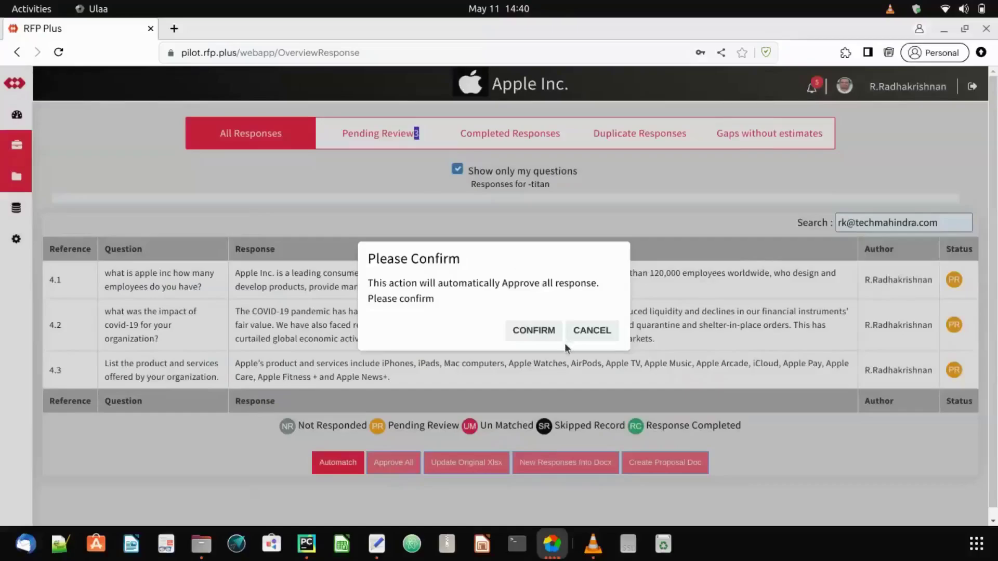
left_click(535, 331)
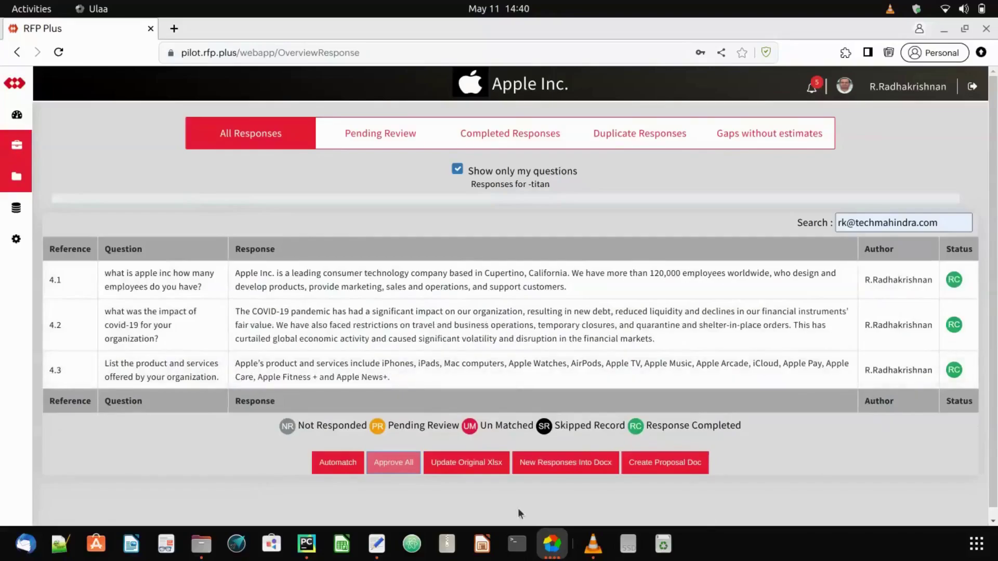
- Write the approved responses into the original XLSX, and open applerfp.xlsx from the downloaded titan.zip
left_click(471, 470)
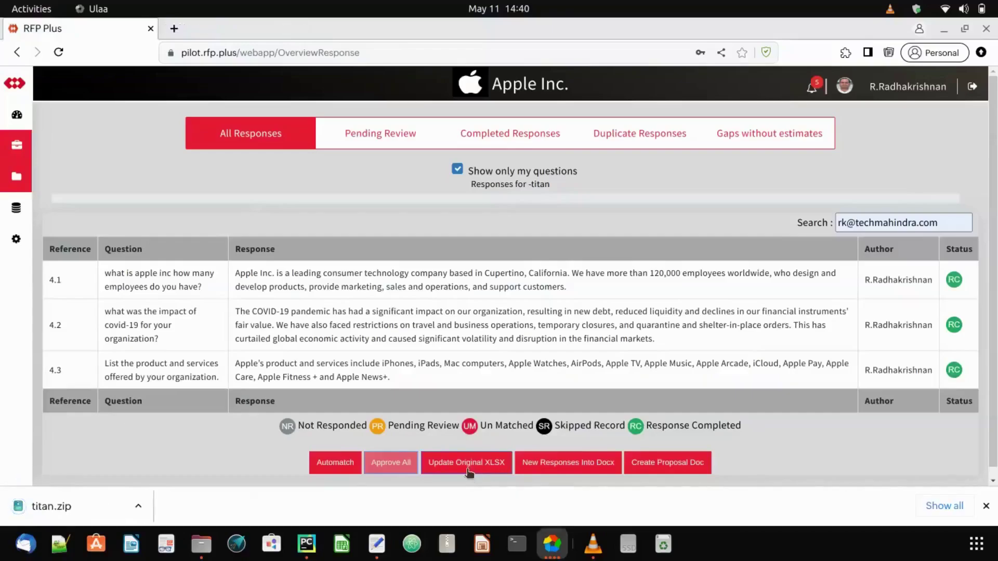
left_click(124, 508)
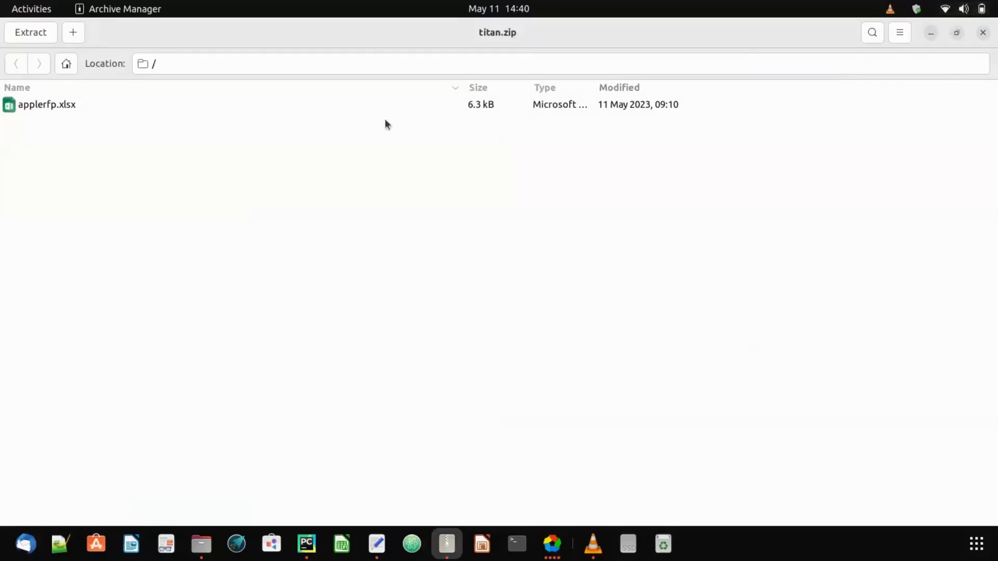
left_click(363, 112)
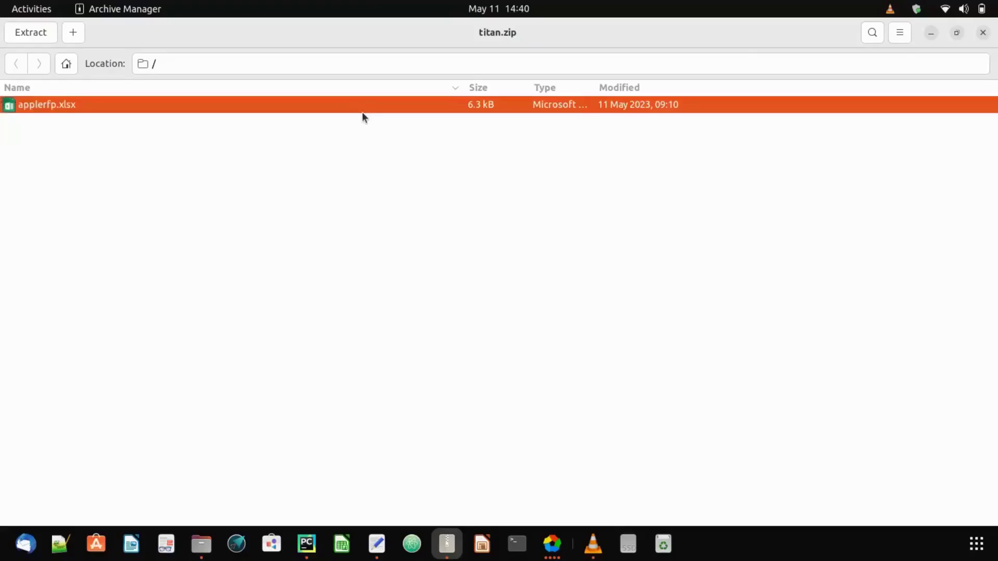
double_click(362, 114)
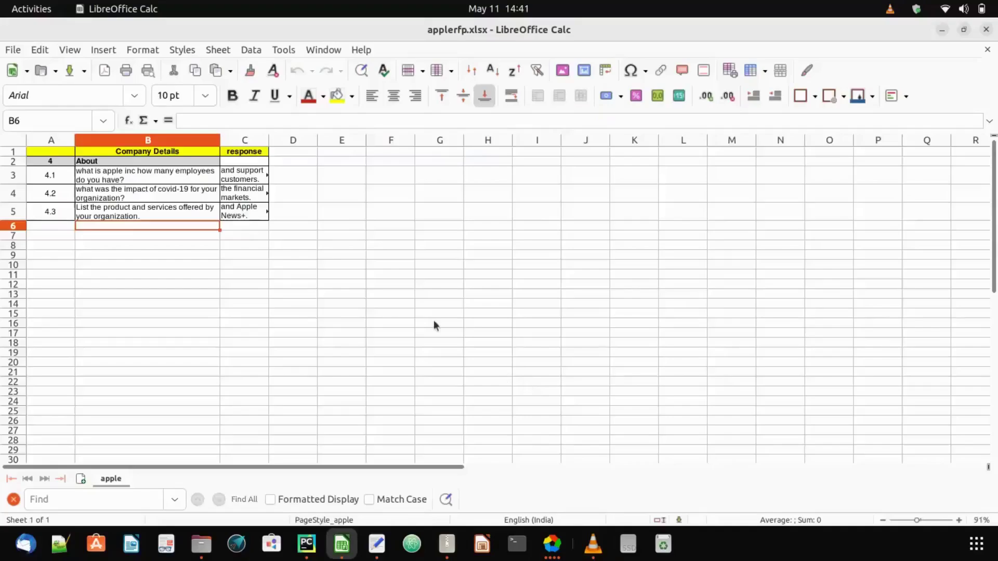
- Widen the response column C and apply the default optimal row height so the full answers fit
left_click_drag(270, 141, 403, 142)
left_click(367, 140)
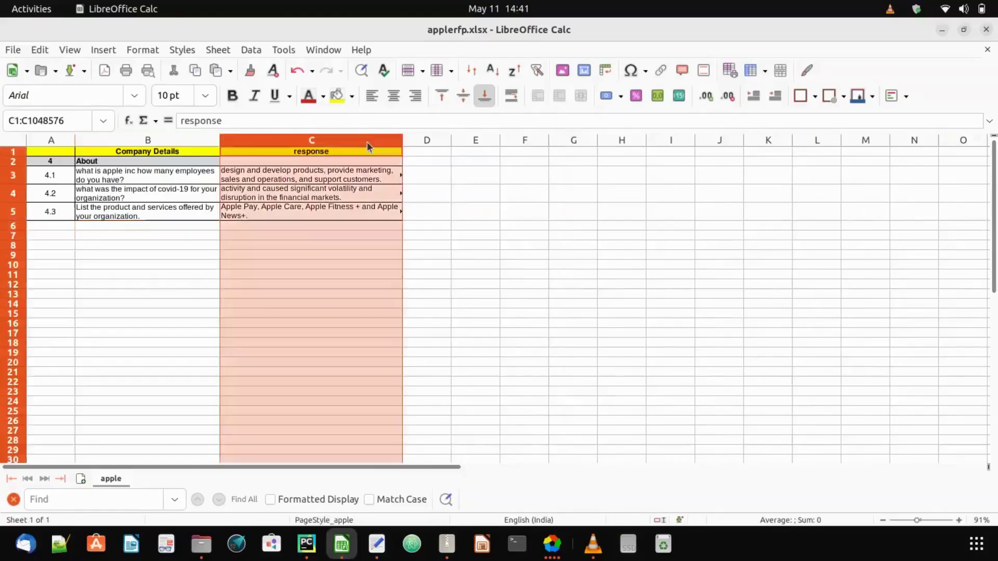
left_click(102, 49)
mouse_move(143, 50)
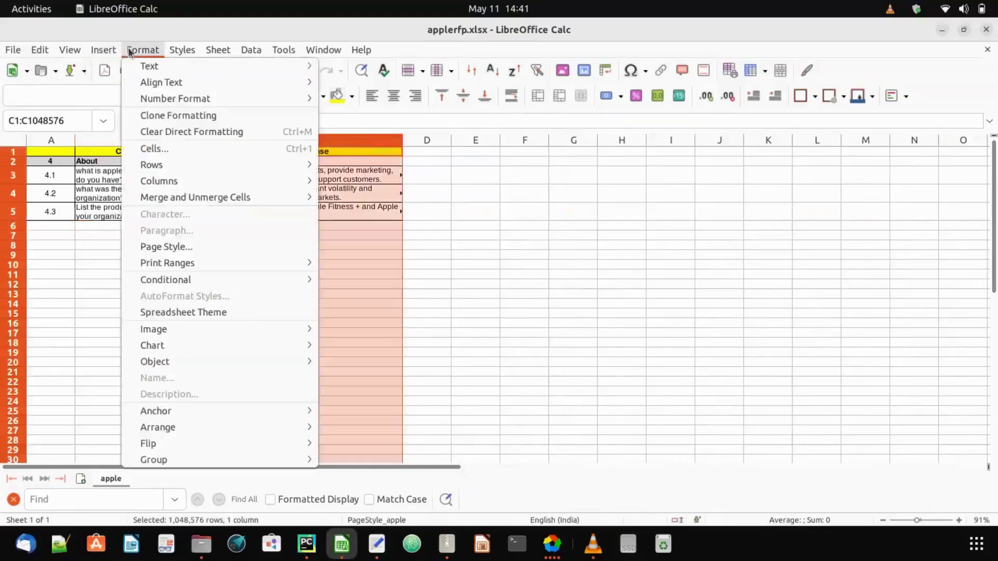
mouse_move(201, 165)
left_click(342, 182)
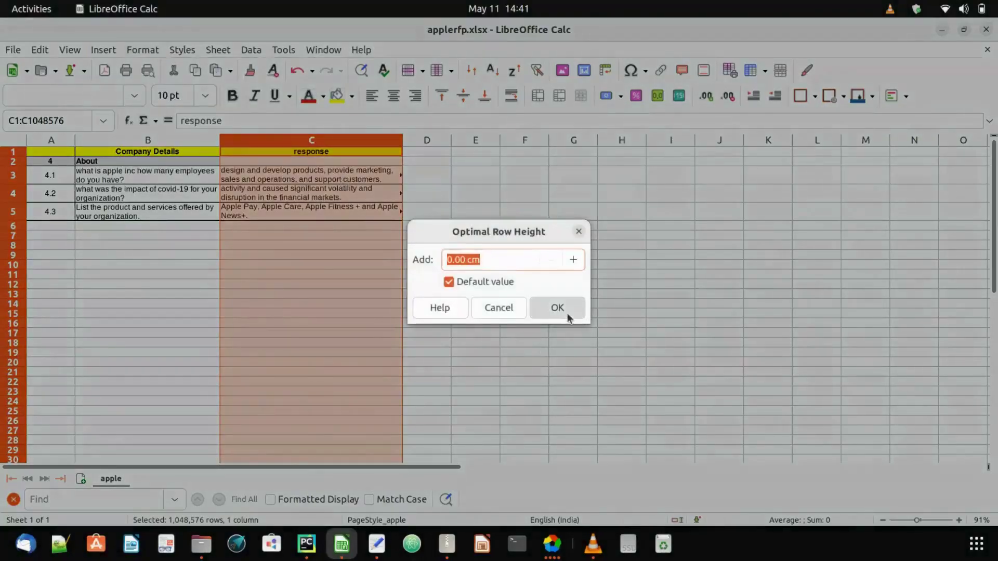
left_click(568, 315)
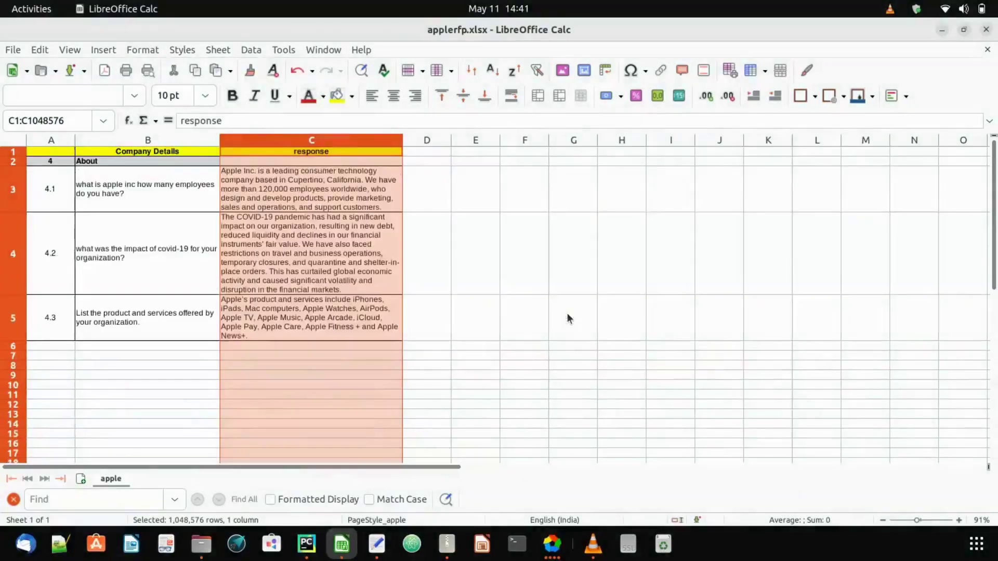
left_click(568, 318)
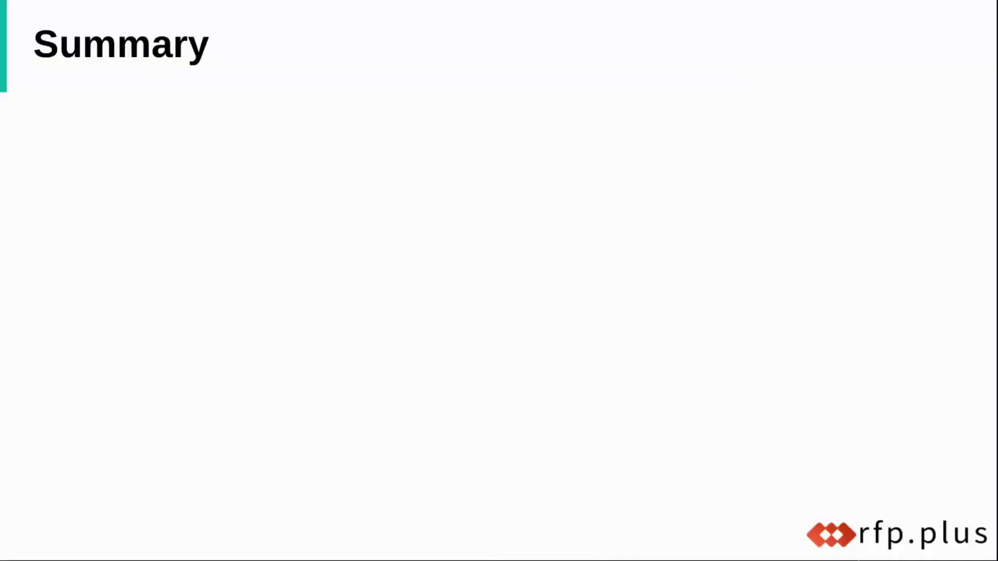